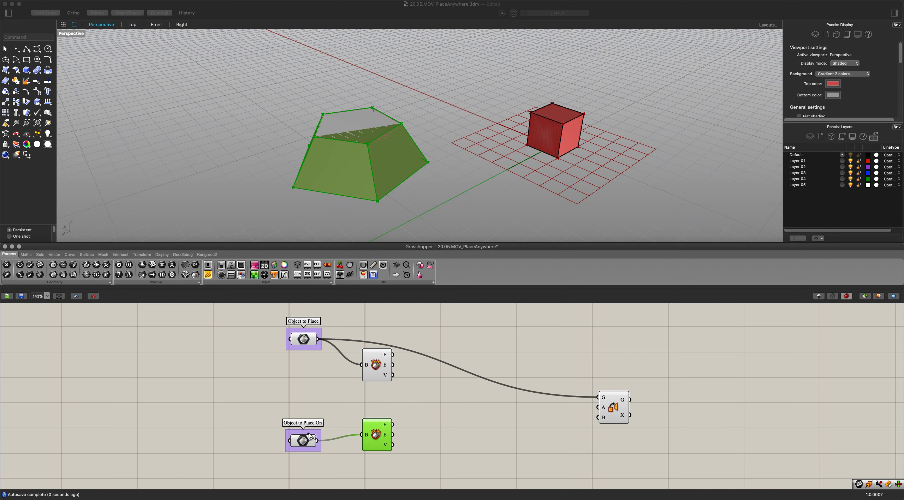
Reposition the Object to Place On parameter and its Deconstruct Brep component to free up canvas space.
drag(309, 435, 298, 426)
drag(380, 444, 371, 454)
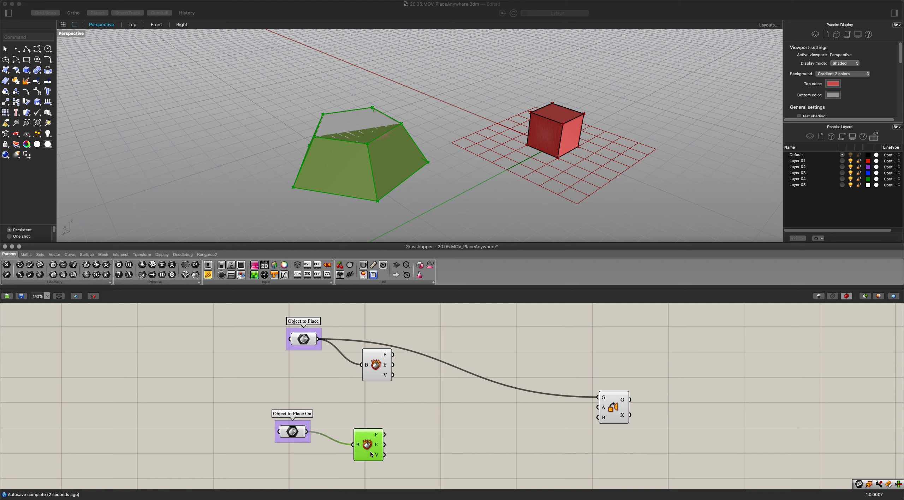
click(393, 387)
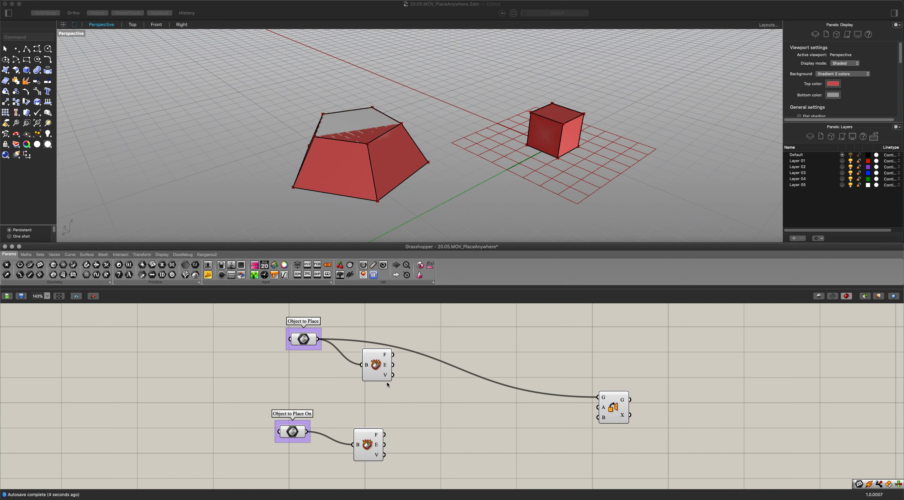
Add a List Item component and connect the Object to Place's deconstructed vertices to its list input.
double_click(441, 399)
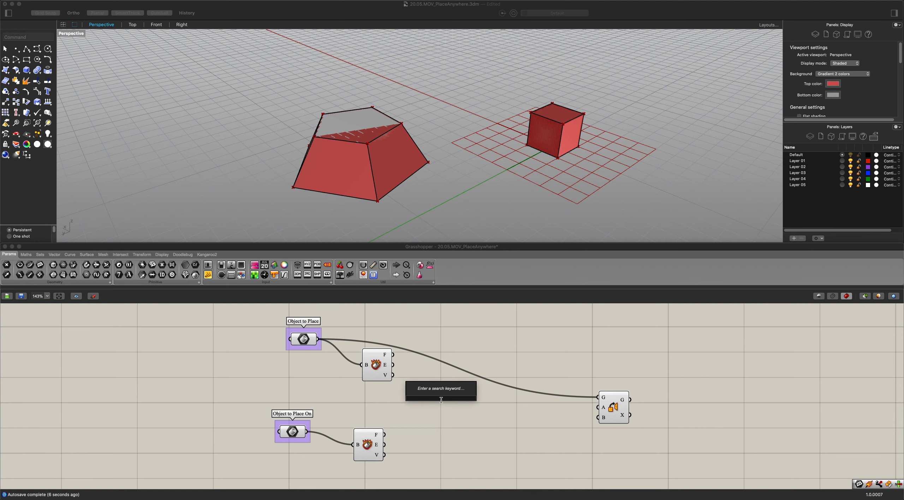
text(list)
key(Up)
key(Up)
key(Up)
key(Up)
key(Up)
key(Up)
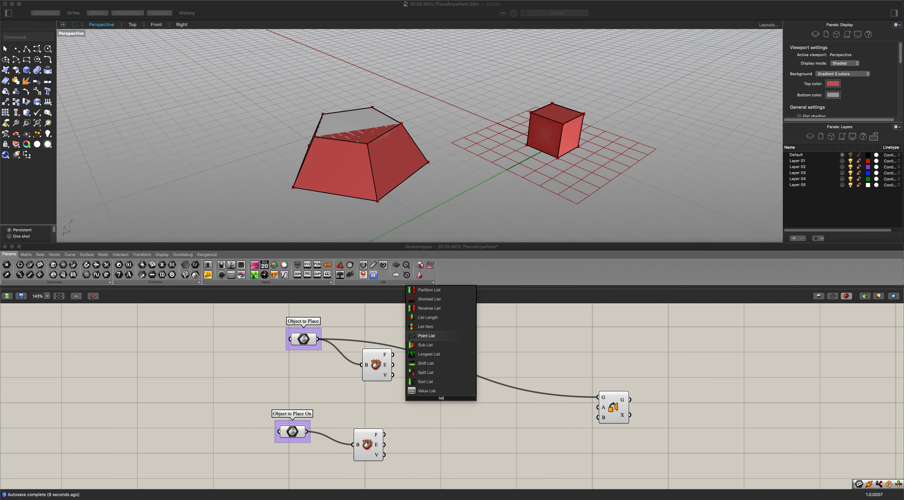
key(Up)
key(Return)
drag(392, 374, 425, 398)
drag(439, 400, 450, 394)
Drive the List Item's index with a 10 slider and connect the chosen vertex to Orient's A input.
click(394, 399)
double_click(395, 400)
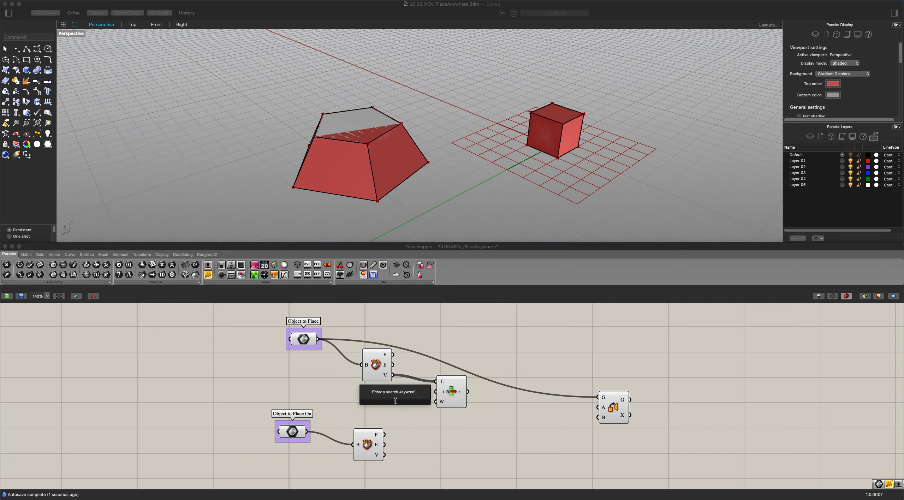
text(10)
key(Return)
drag(386, 402, 597, 408)
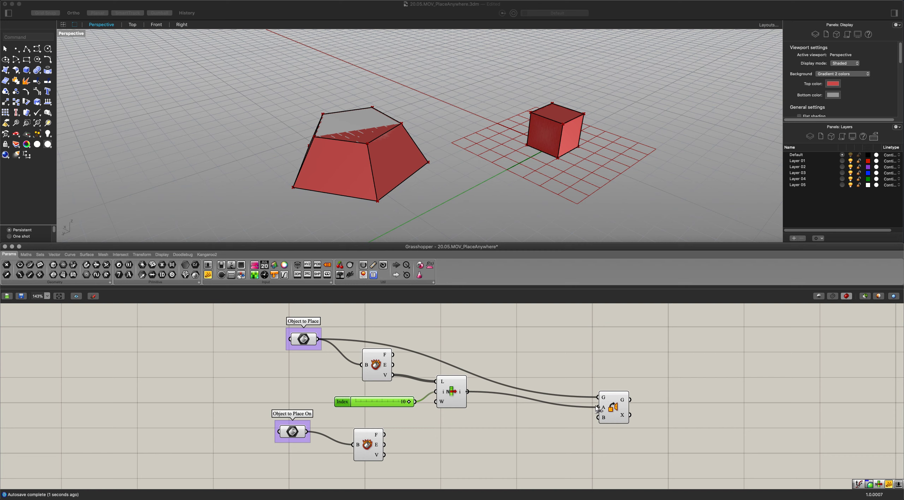
Duplicate the List Item and Index slider for the Object to Place On's vertices and connect the copy to Orient's B input.
drag(455, 417, 388, 399)
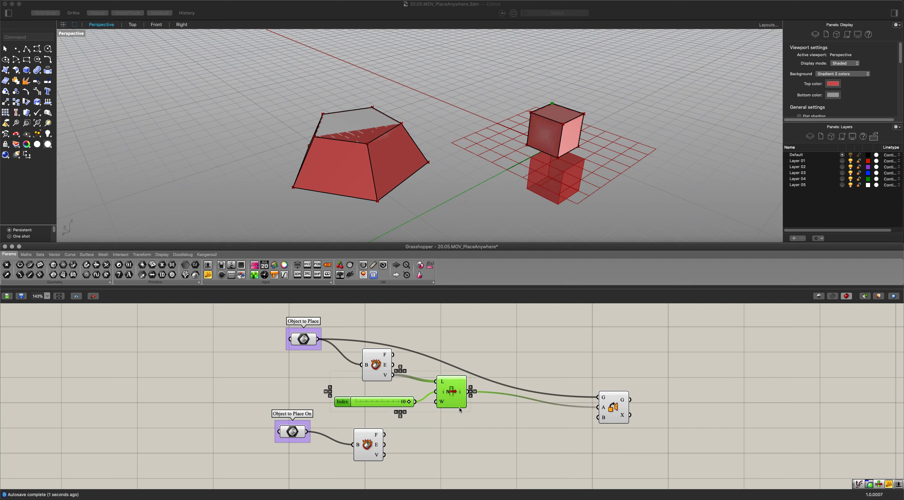
alt+drag(449, 391, 446, 468)
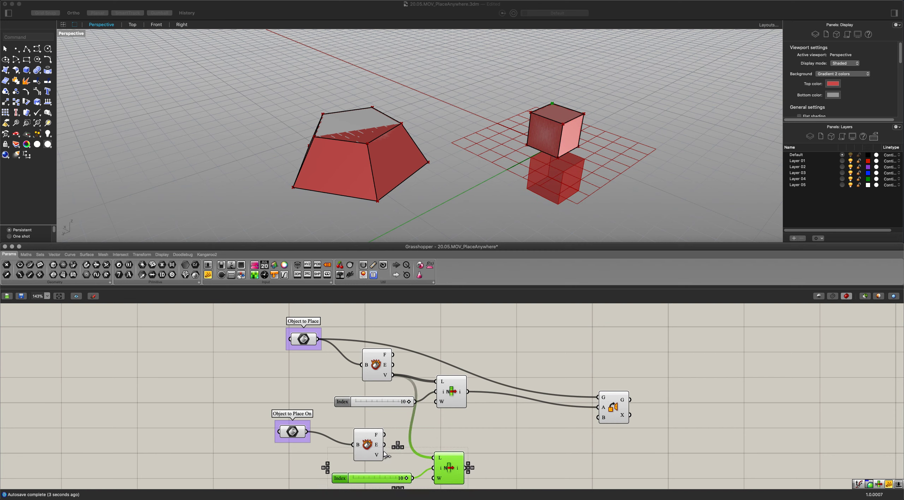
drag(384, 454, 598, 418)
click(452, 441)
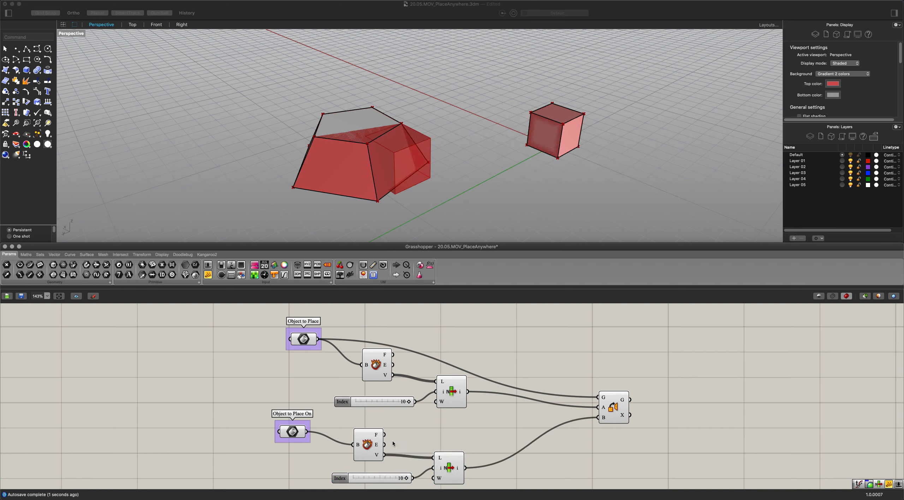
Set the Object to Place vertex index to 4 and the Object to Place On vertex index to 7.
drag(409, 403, 378, 405)
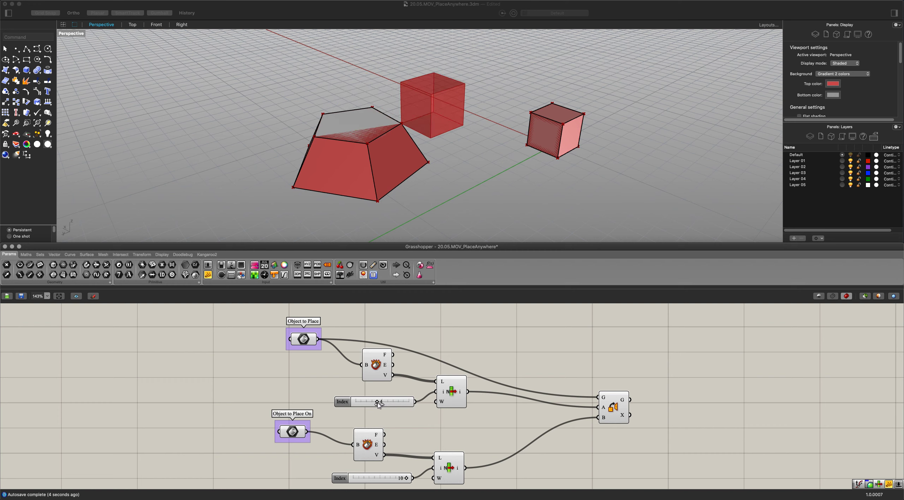
click(406, 479)
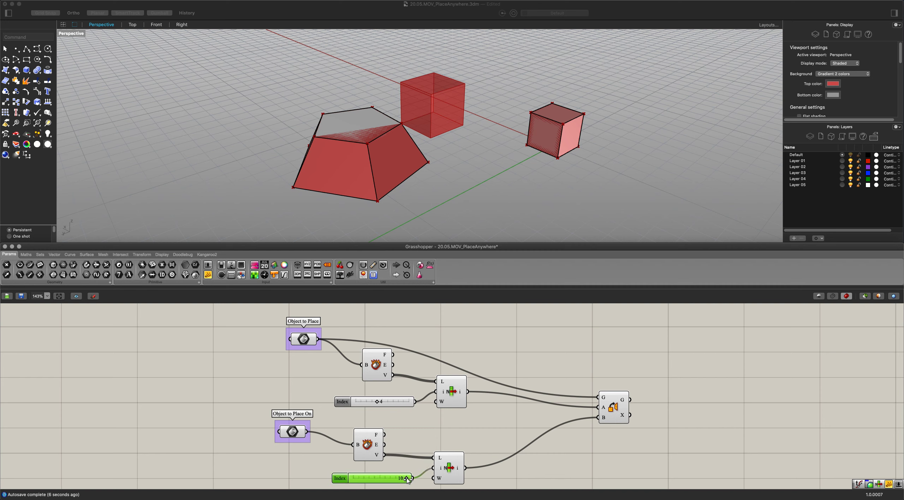
mouse_move(406, 480)
mouse_down()
mouse_move(374, 478)
mouse_move(394, 479)
mouse_up()
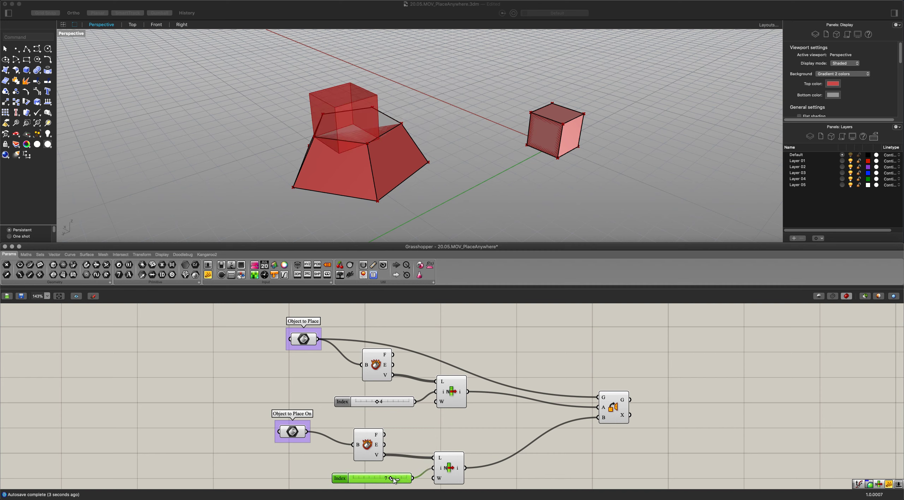
Move the whole Object to Place On component chain further down, away from the Object to Place chain.
click(488, 452)
scroll(487, 451, down, 1)
right_drag(478, 442, 483, 432)
drag(486, 476, 284, 417)
scroll(412, 425, down, 3)
right_drag(412, 425, 419, 397)
drag(401, 404, 379, 452)
click(403, 412)
right_drag(402, 412, 392, 481)
scroll(440, 397, up, 4)
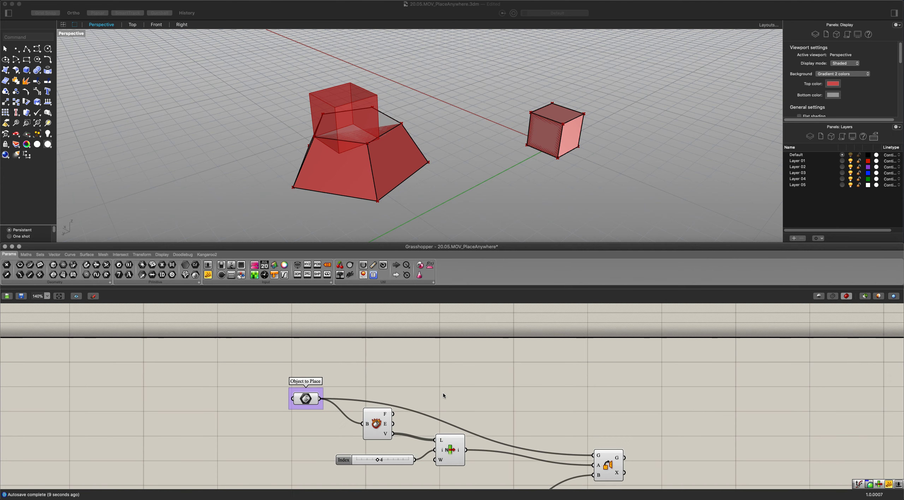
Add an Evaluate Curve component fed by the Object to Place's edges through its List Item, with the curve input reparameterized.
double_click(455, 381)
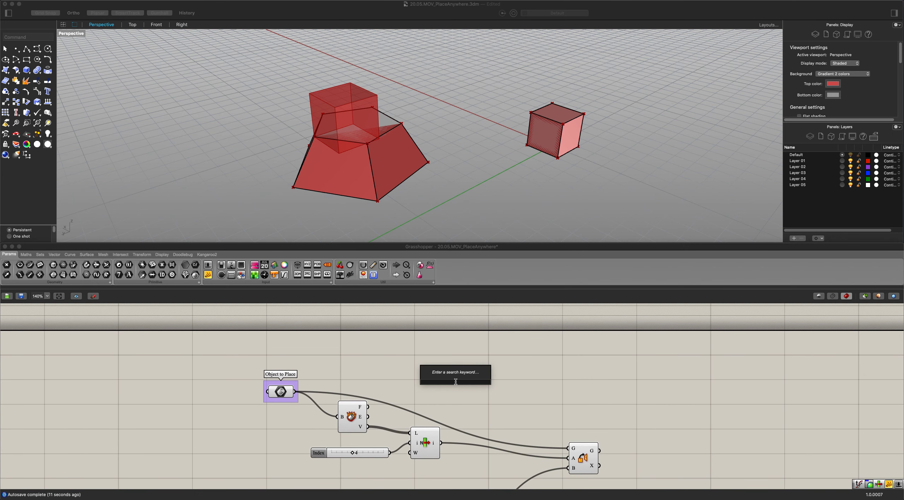
text(eval)
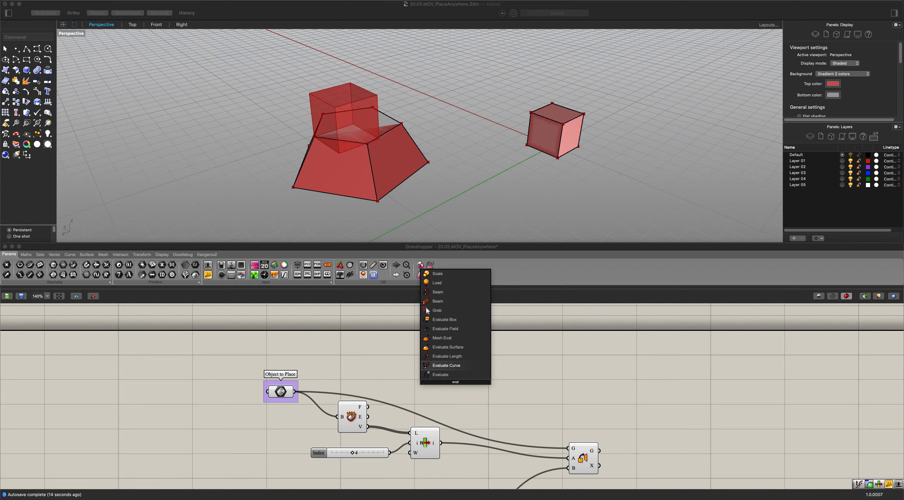
key(Return)
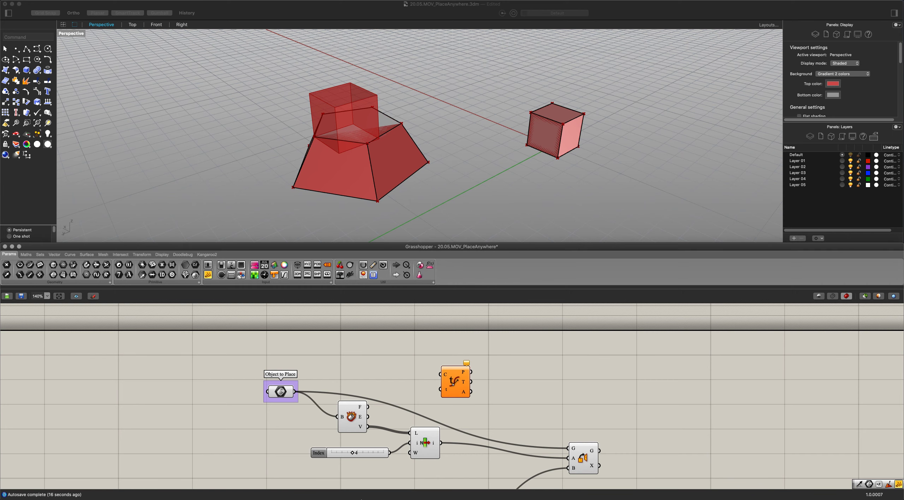
scroll(419, 434, up, 3)
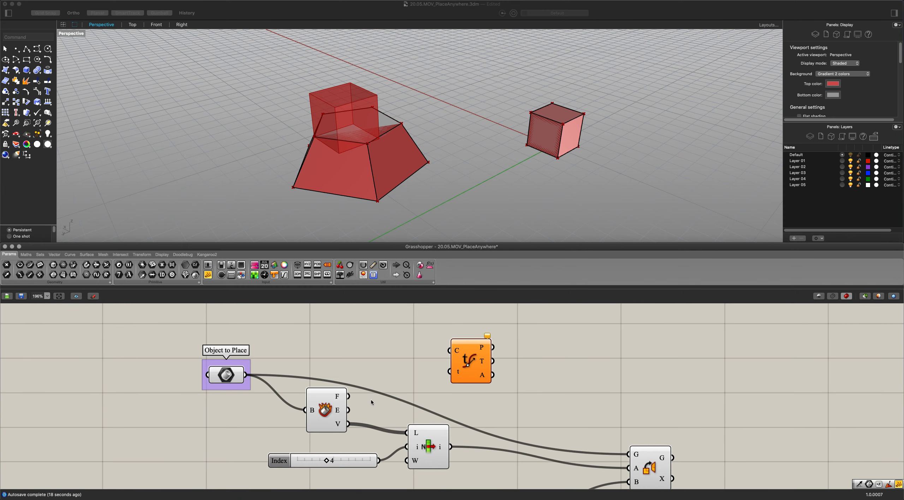
drag(349, 410, 493, 345)
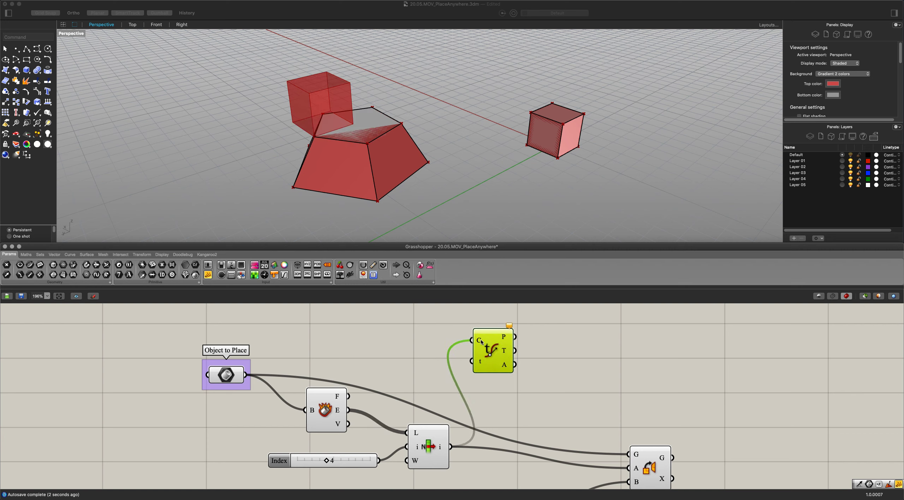
right_click(481, 339)
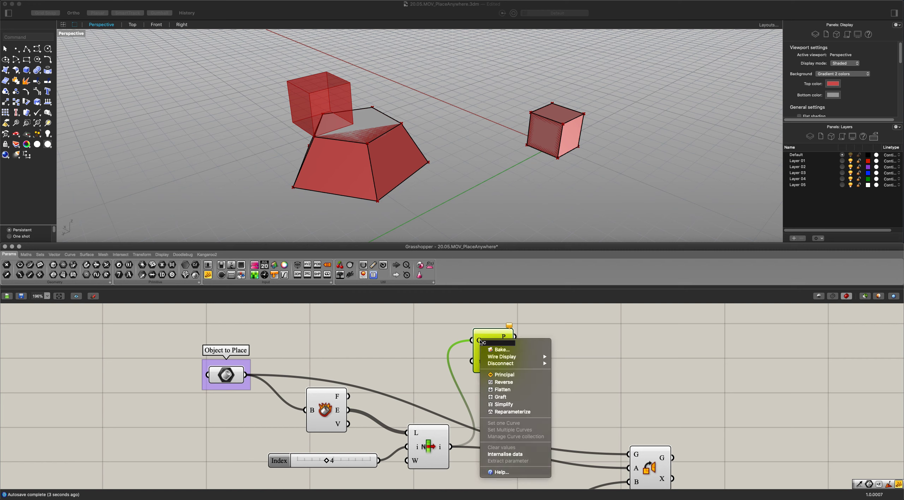
click(505, 411)
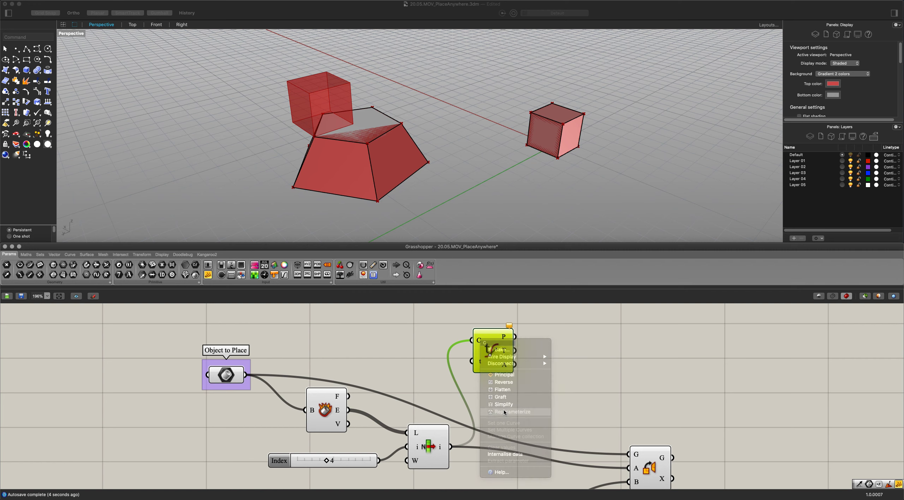
Drive Evaluate Curve's parameter with a 1.0 decimal slider and connect the evaluated point to Orient's A input.
double_click(422, 365)
text(1)
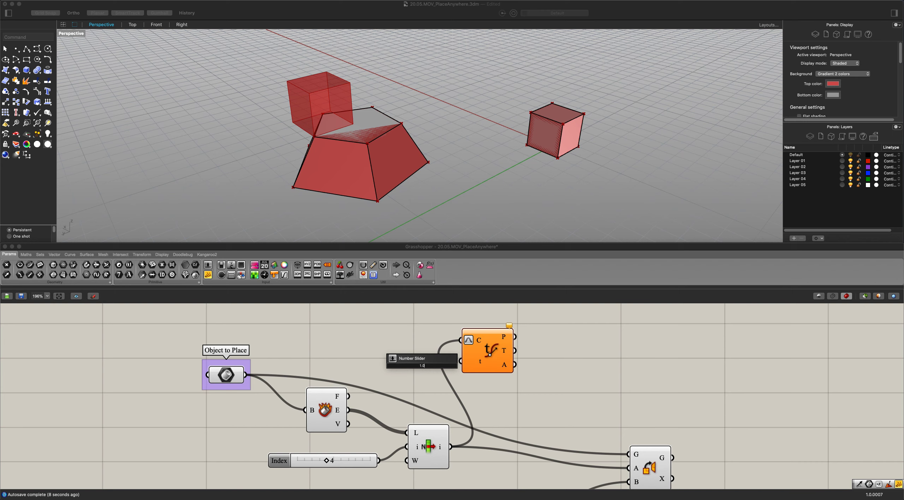
key(Return)
drag(423, 369, 459, 361)
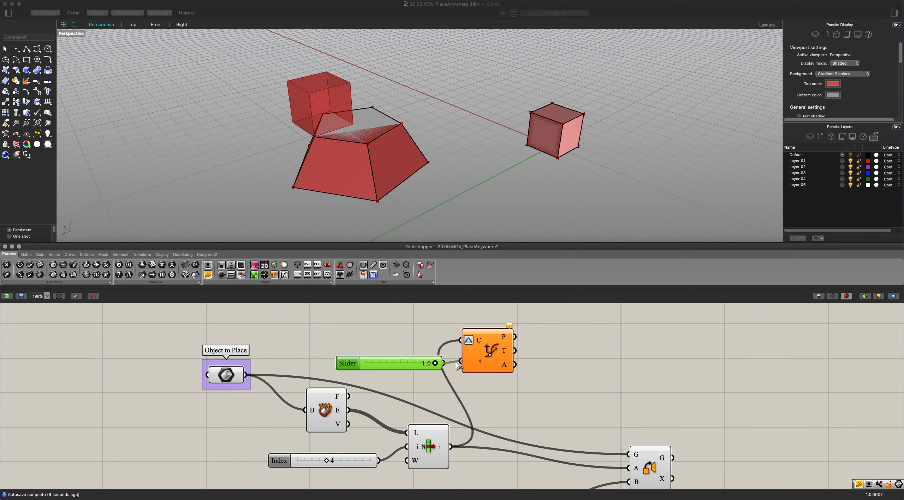
scroll(498, 391, down, 2)
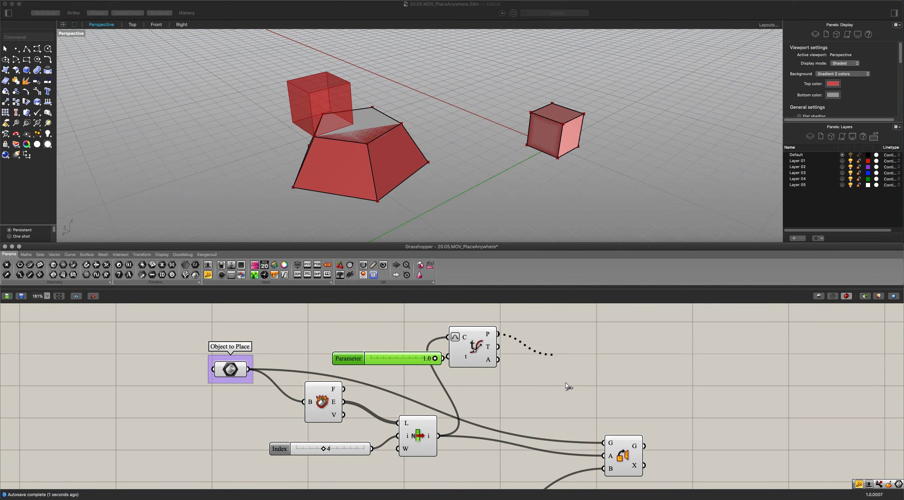
drag(567, 386, 603, 455)
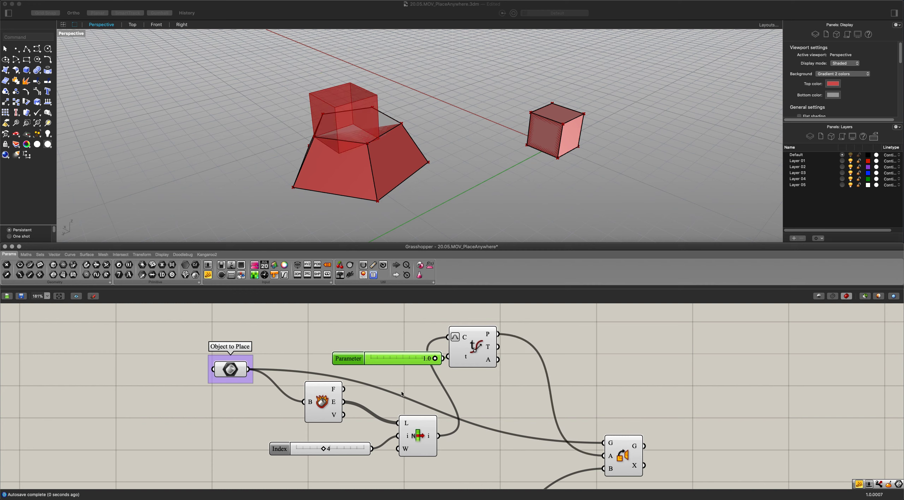
Set the Object to Place's edge index to 6 and its curve parameter to 0.8.
mouse_move(430, 360)
mouse_down()
mouse_move(406, 360)
mouse_move(446, 360)
mouse_move(385, 359)
mouse_move(422, 360)
mouse_move(413, 360)
mouse_up()
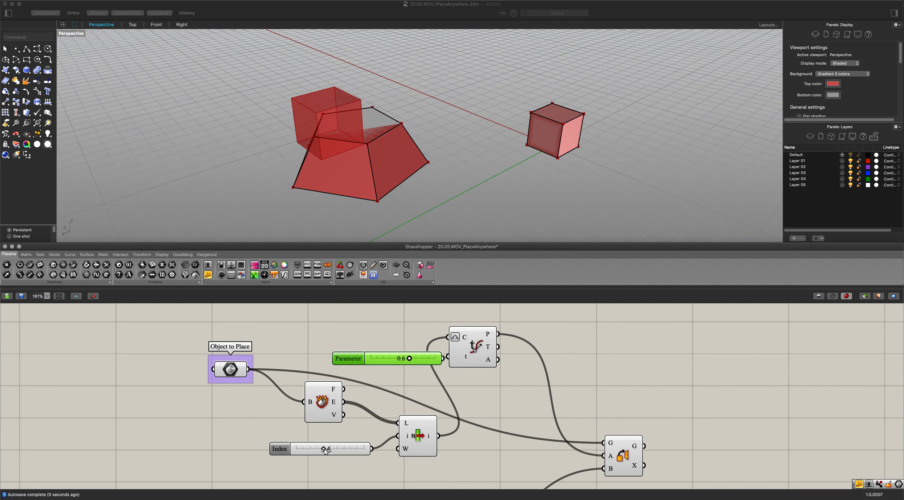
drag(324, 449, 337, 449)
drag(410, 360, 393, 310)
Duplicate the Evaluate Curve component and its Parameter slider beside the Object to Place On's List Item.
scroll(425, 363, down, 3)
click(493, 399)
alt+drag(465, 331, 479, 486)
right_drag(413, 459, 434, 367)
drag(501, 384, 564, 422)
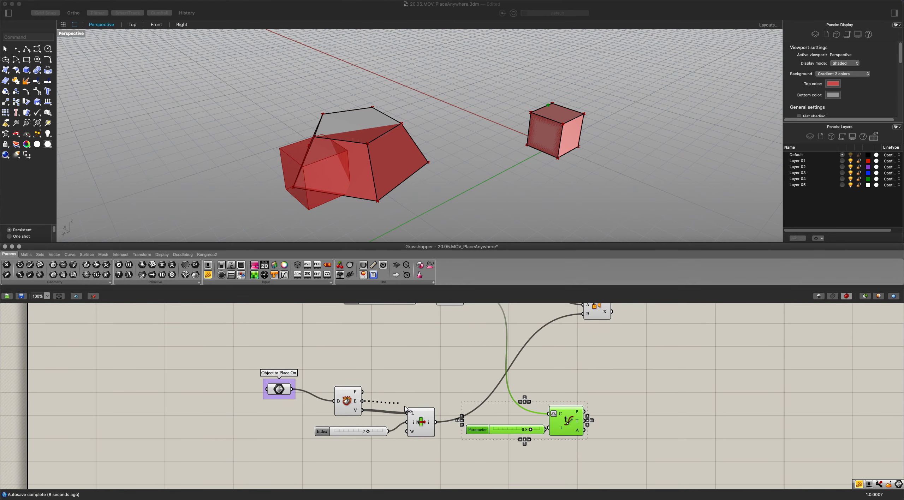
Feed the Object to Place On's edges through its List Item into the copied Evaluate Curve and connect its point to Orient's B input.
drag(406, 409, 409, 413)
drag(558, 387, 545, 410)
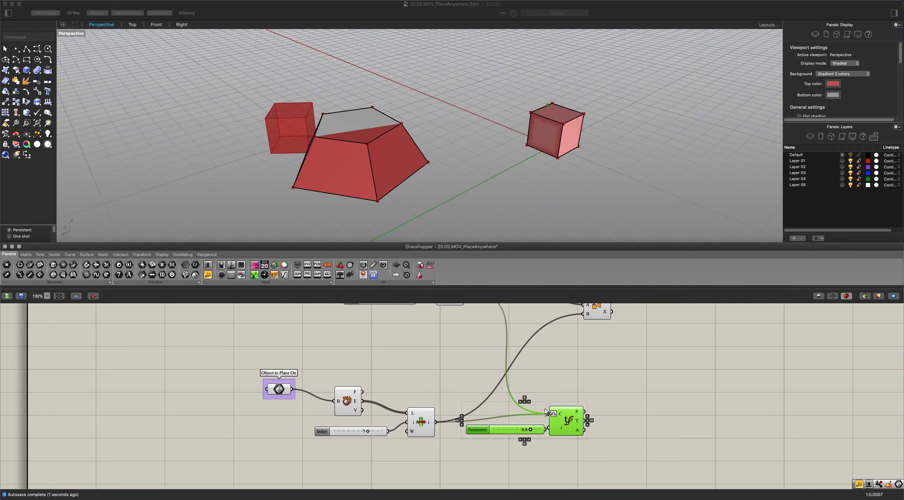
right_drag(574, 403, 539, 426)
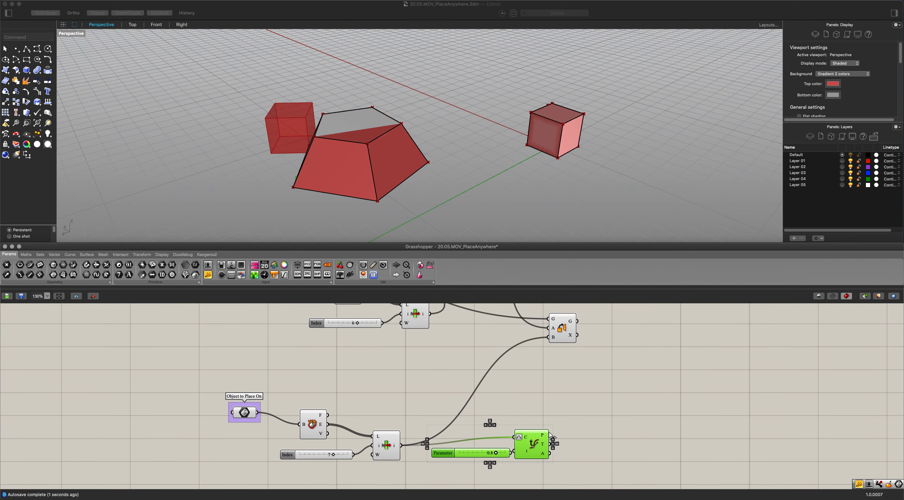
drag(550, 434, 547, 342)
Set the Object to Place On's curve parameter to 0.8 and its edge index to 3.
right_drag(481, 394, 488, 375)
click(488, 452)
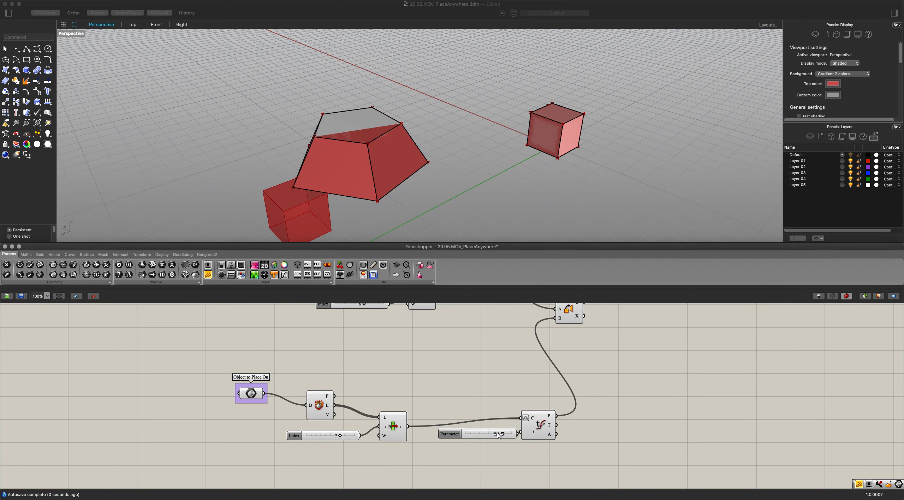
mouse_move(497, 435)
mouse_down()
mouse_move(481, 435)
mouse_move(501, 434)
mouse_up()
drag(340, 437, 324, 435)
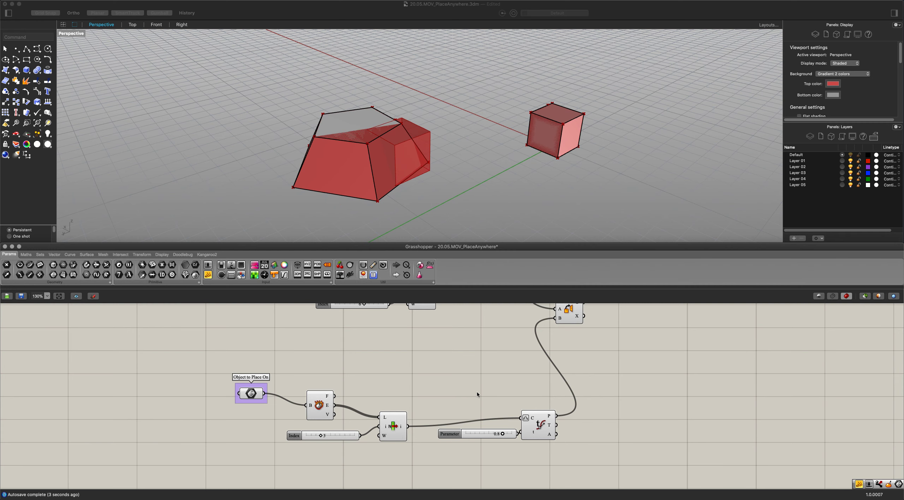
Shift both Parameter sliders slightly away from their Evaluate Curve components to tidy the wiring.
right_drag(477, 392, 479, 408)
drag(466, 455, 449, 451)
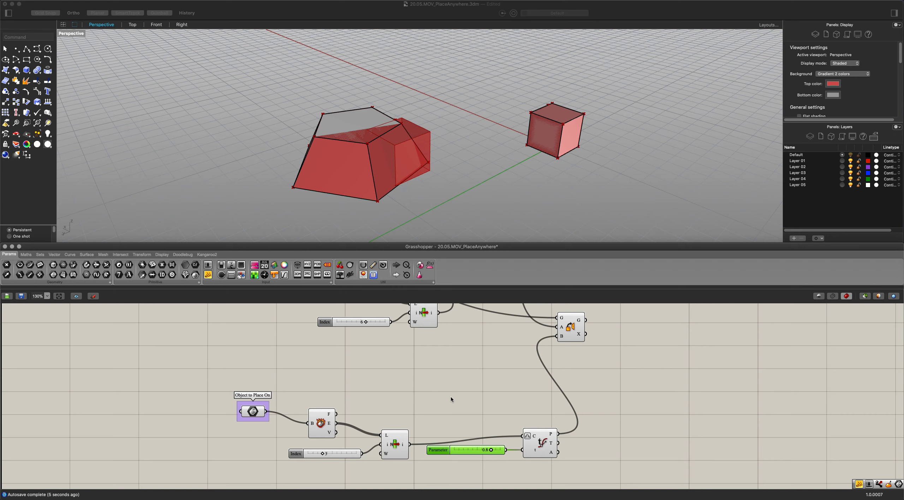
click(444, 376)
scroll(443, 367, up, 5)
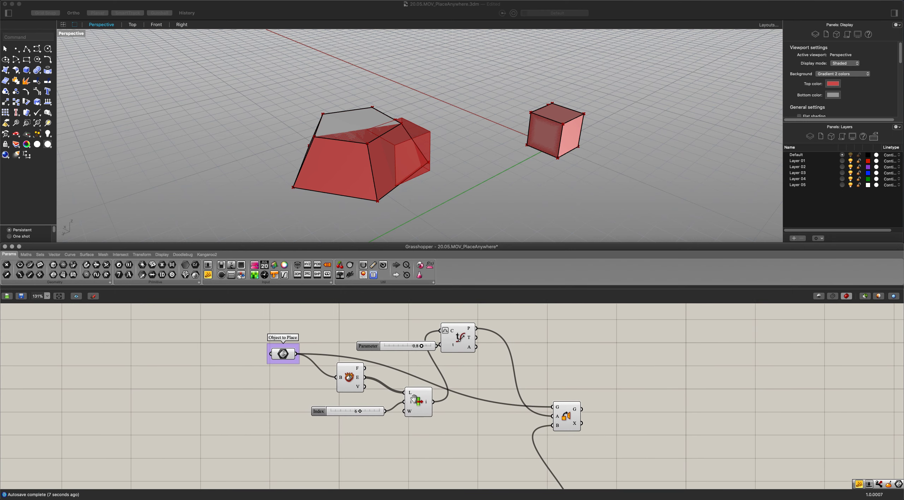
right_drag(413, 399, 407, 414)
drag(395, 363, 391, 361)
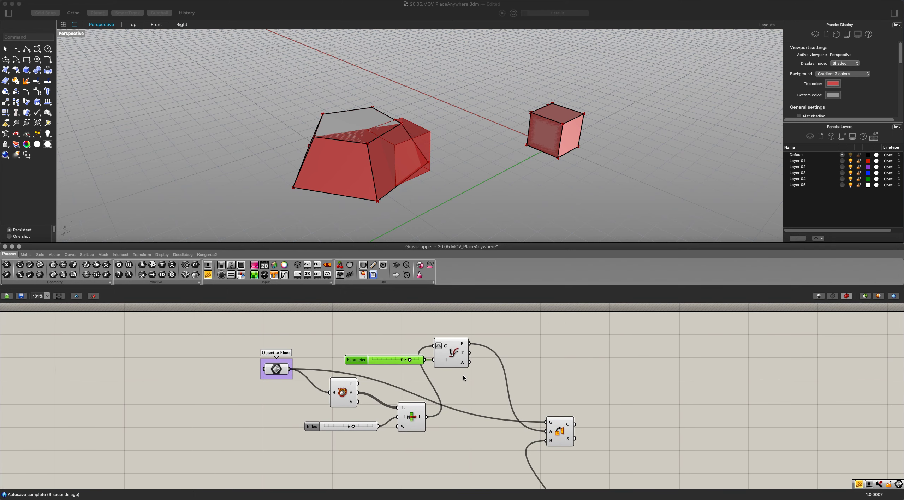
Move the complete Object to Place component chain well away from the Orient component to make room between them.
drag(481, 433, 252, 335)
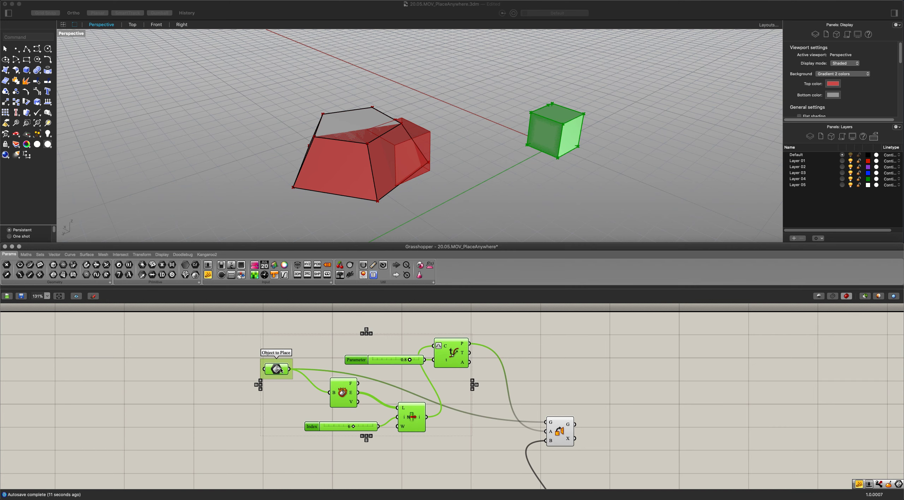
drag(280, 370, 95, 364)
click(348, 377)
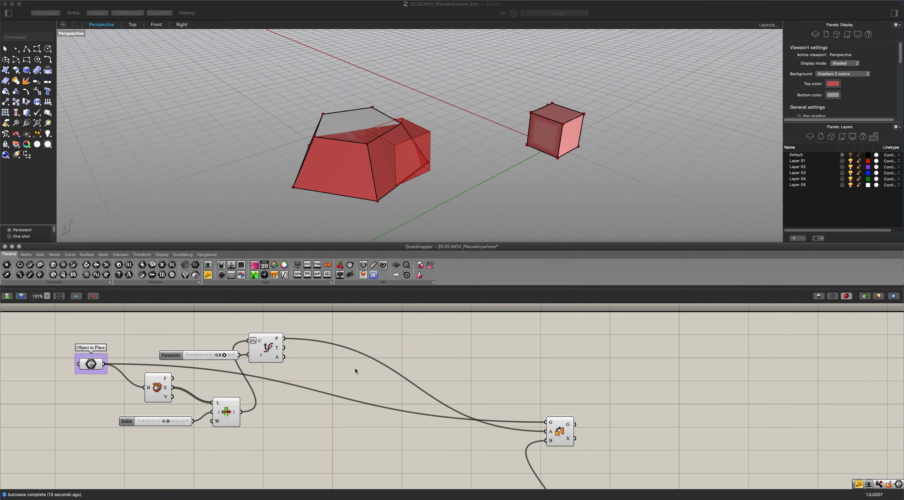
Add an Evaluate Surface component between the Object to Place chain and the Orient component.
double_click(355, 371)
text(surf)
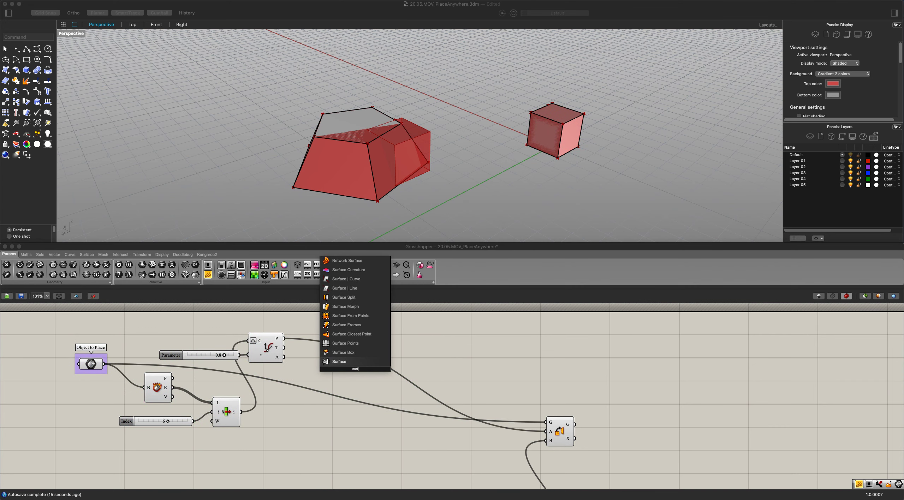
key(BackSpace)
key(BackSpace)
key(BackSpace)
key(BackSpace)
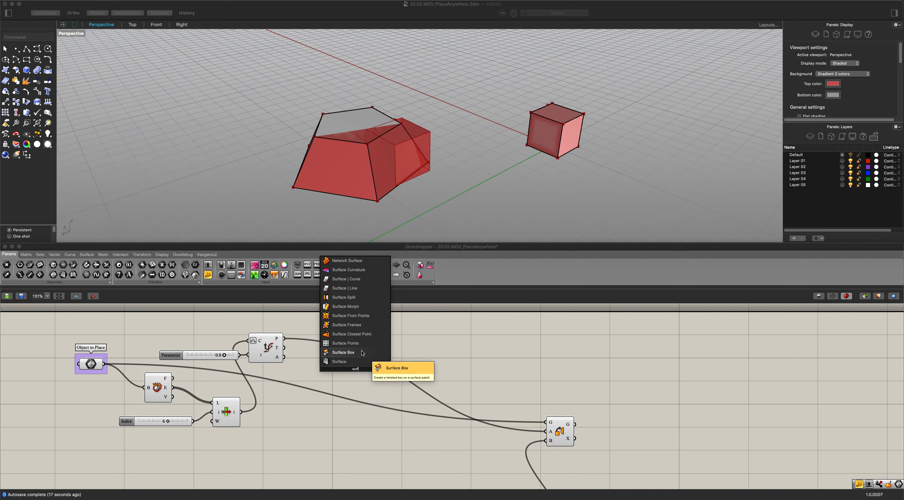
text(eval)
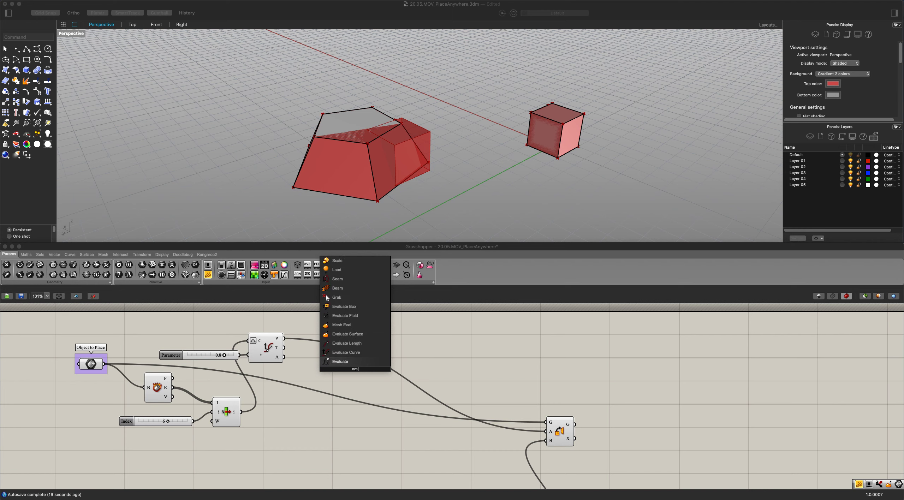
key(Up)
key(Up)
key(Up)
key(Return)
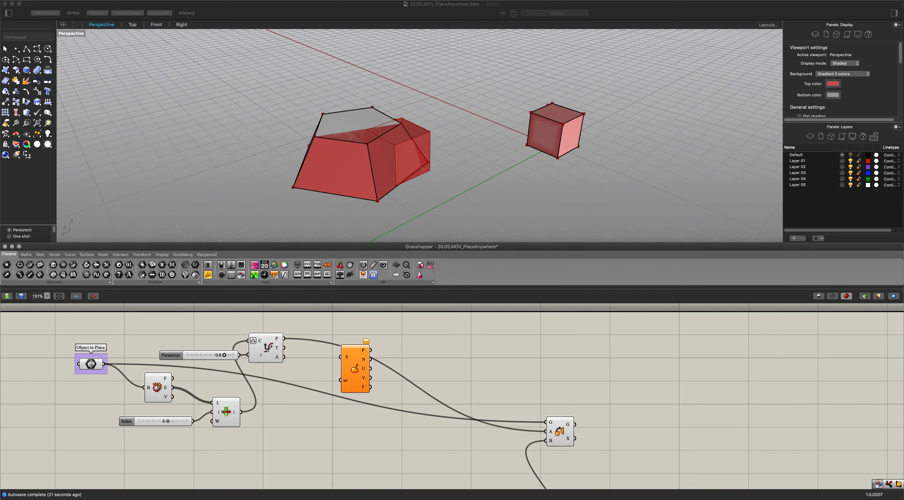
click(355, 370)
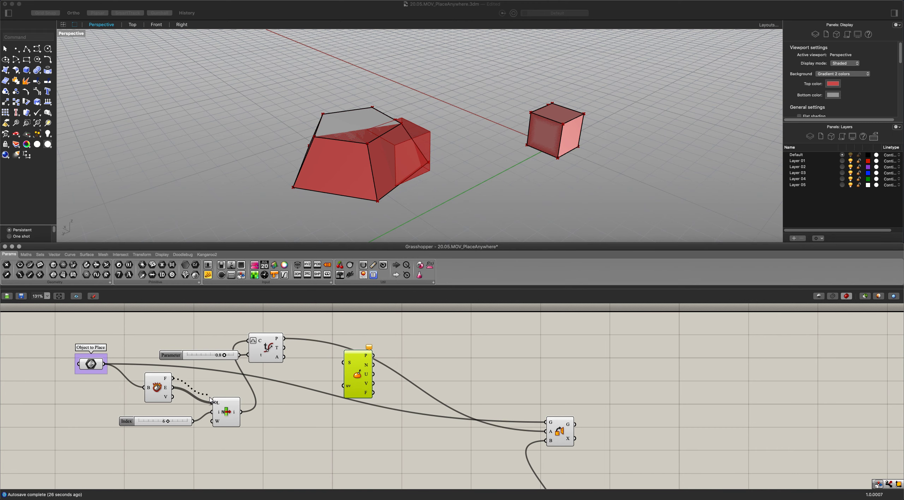
Feed the Object to Place's faces instead of its edges through List Item into Evaluate Surface's S input and reparameterize that input.
drag(211, 401, 340, 367)
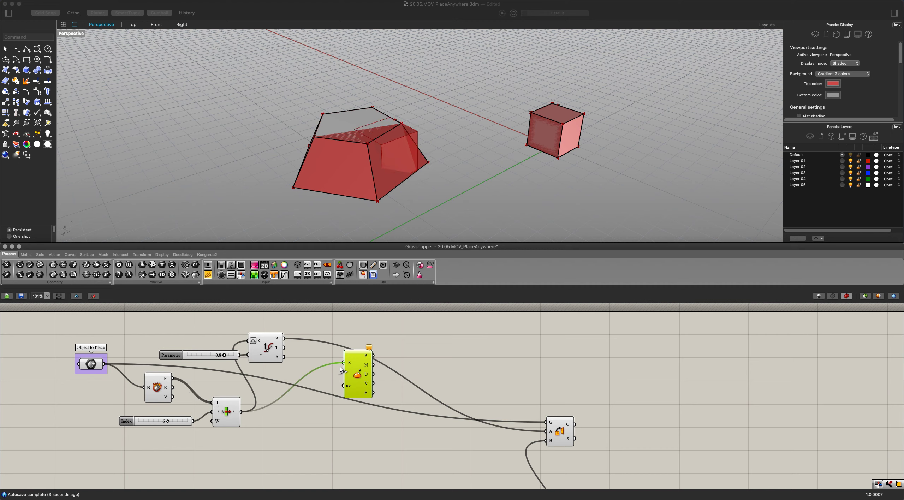
right_click(350, 363)
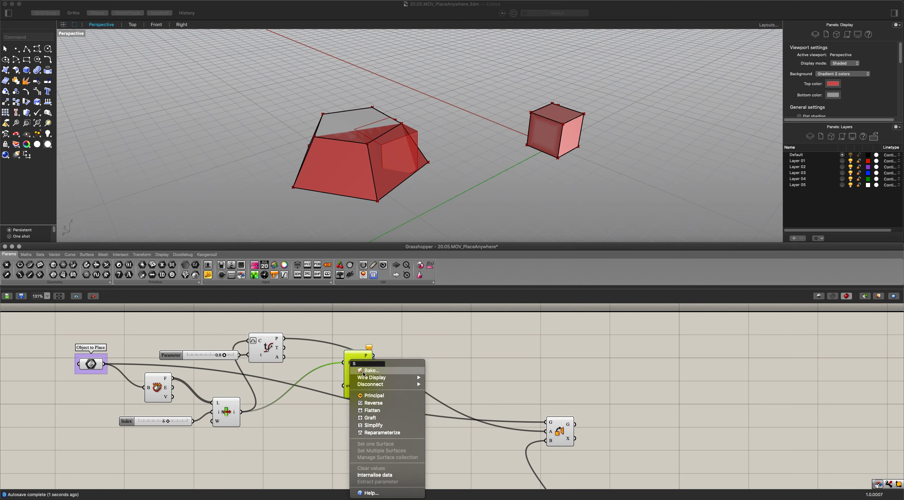
scroll(320, 391, up, 3)
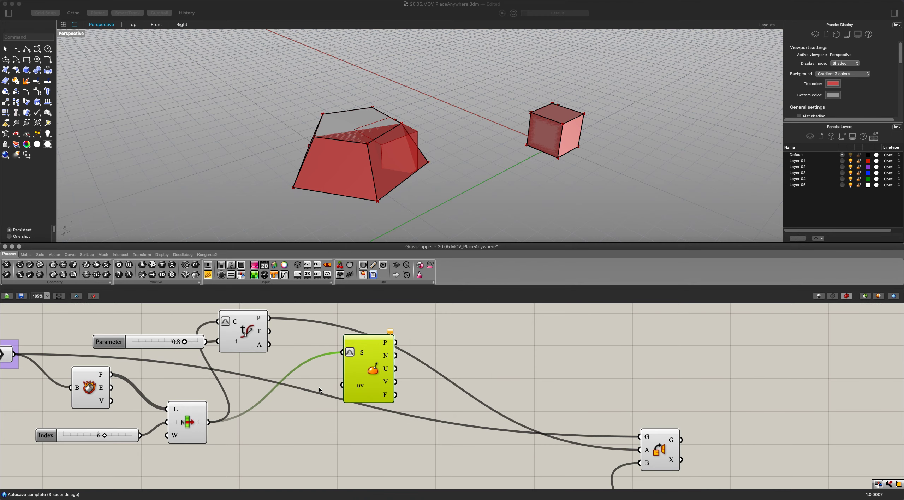
Add an MD Slider beside the Object to Place's List Item, connect it to Evaluate Surface's uv input and space the components apart.
right_drag(320, 449, 397, 376)
scroll(384, 420, down, 4)
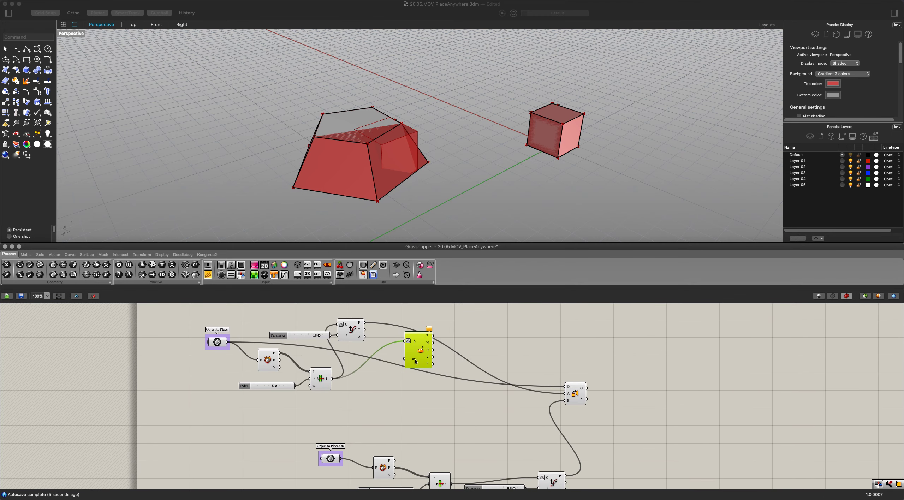
drag(411, 360, 413, 394)
scroll(412, 394, up, 2)
double_click(354, 408)
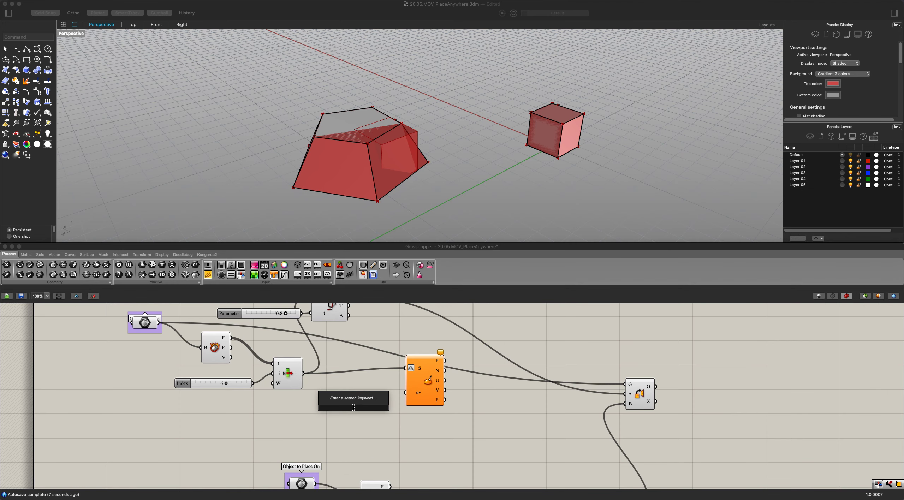
text(md)
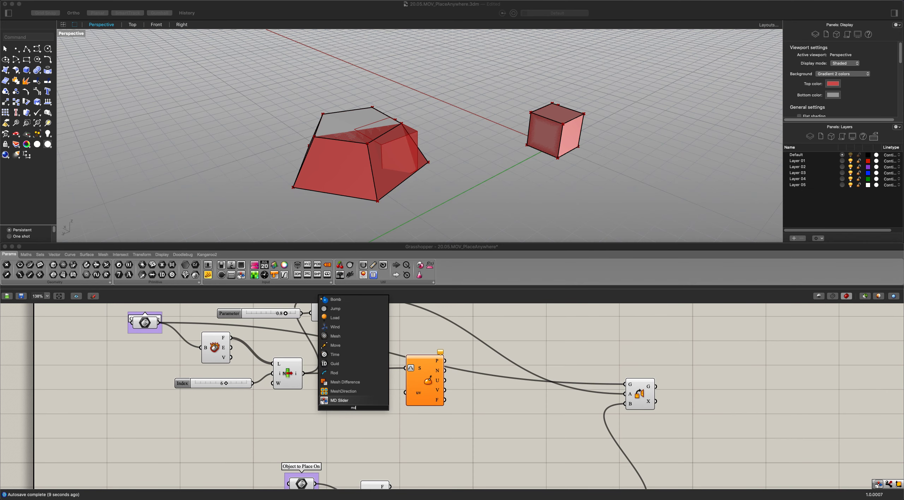
key(Return)
drag(367, 395, 517, 375)
drag(244, 442, 435, 399)
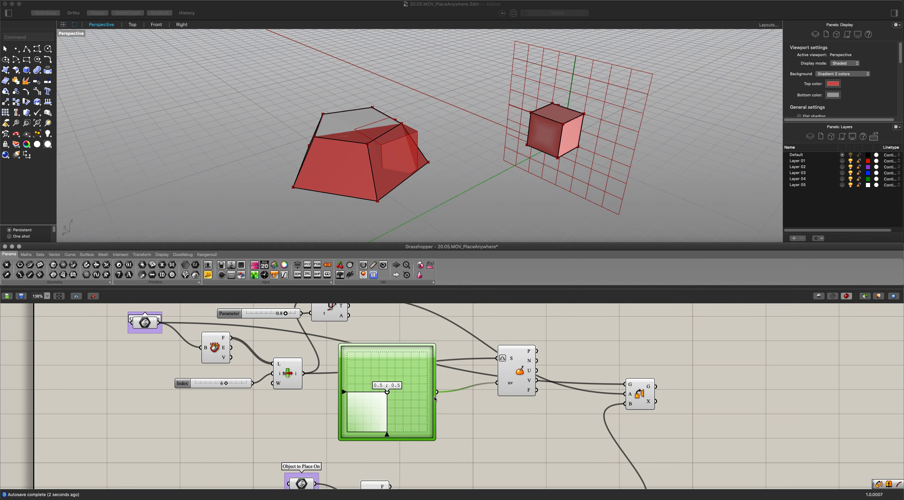
right_drag(529, 398, 495, 394)
drag(490, 382, 470, 380)
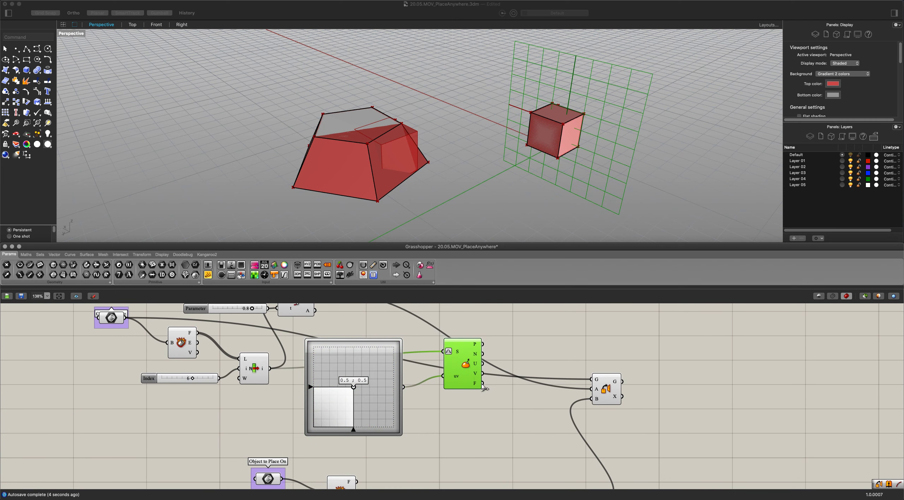
Connect Evaluate Surface's frame output to Orient's A input in place of the Evaluate Curve point.
scroll(484, 390, up, 1)
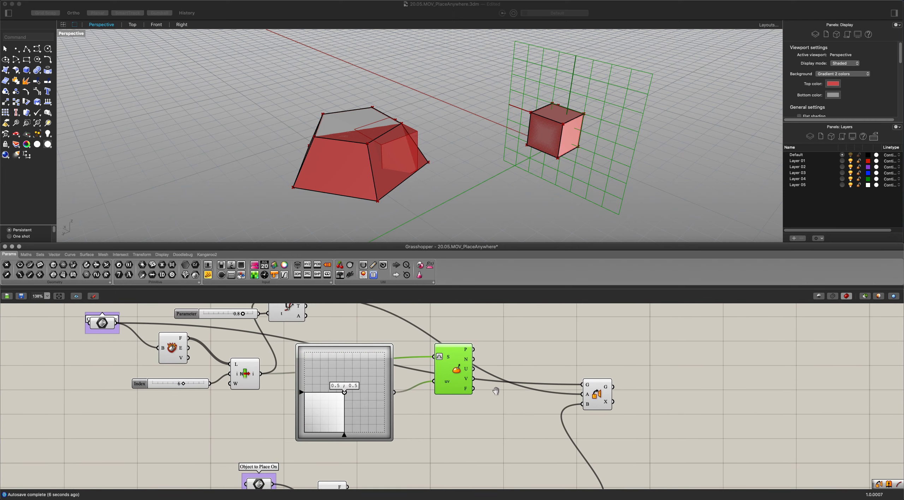
mouse_move(461, 390)
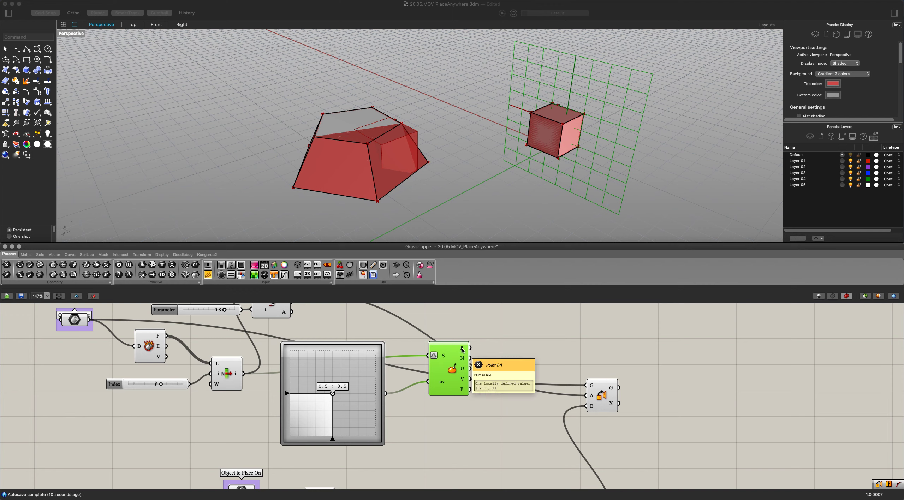
mouse_move(464, 349)
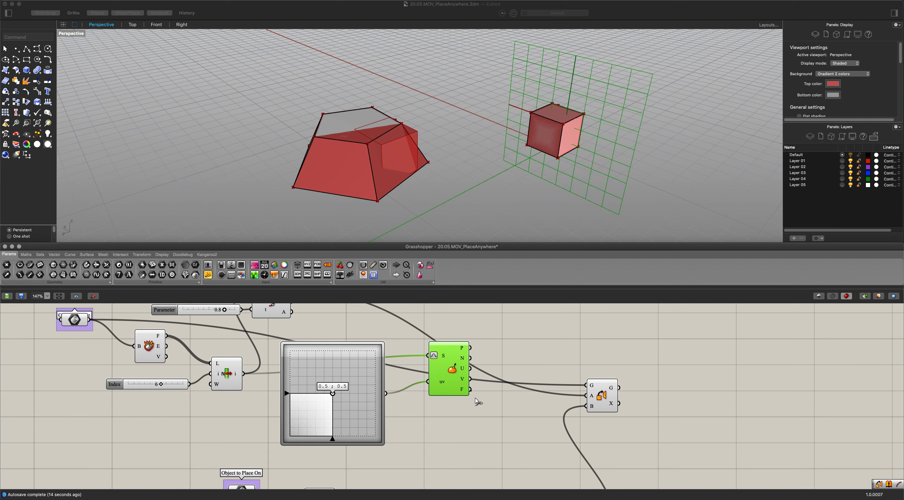
drag(471, 390, 587, 395)
scroll(501, 385, down, 1)
scroll(414, 378, up, 1)
Try several faces and UV positions on the Object to Place, ending with index 8 and the MD Slider at 0.53, 0.5.
drag(338, 394, 377, 369)
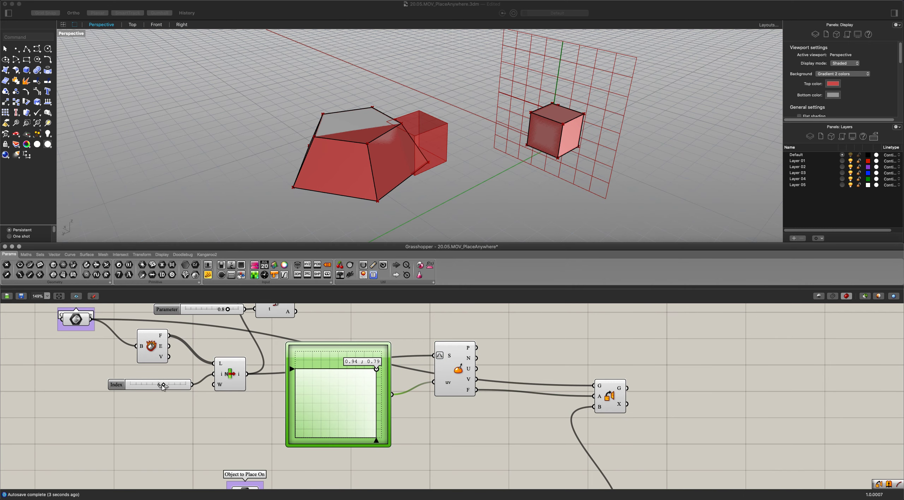
drag(162, 385, 152, 388)
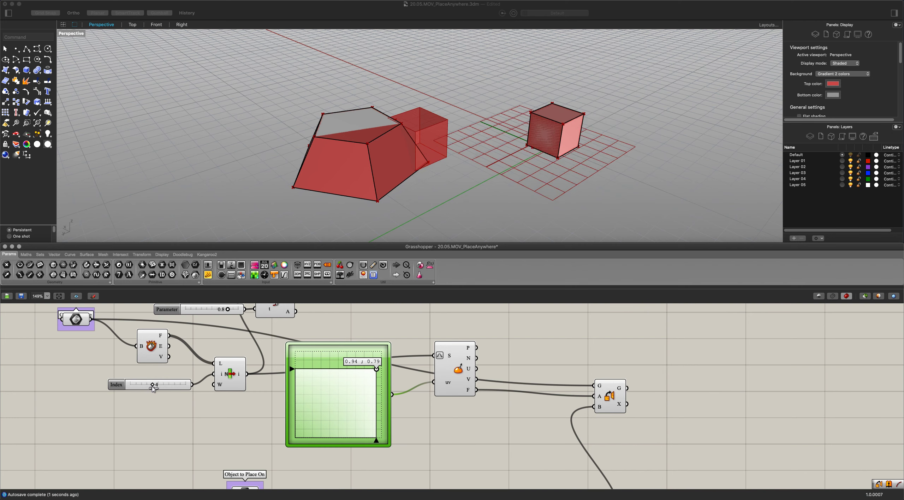
drag(378, 372, 305, 364)
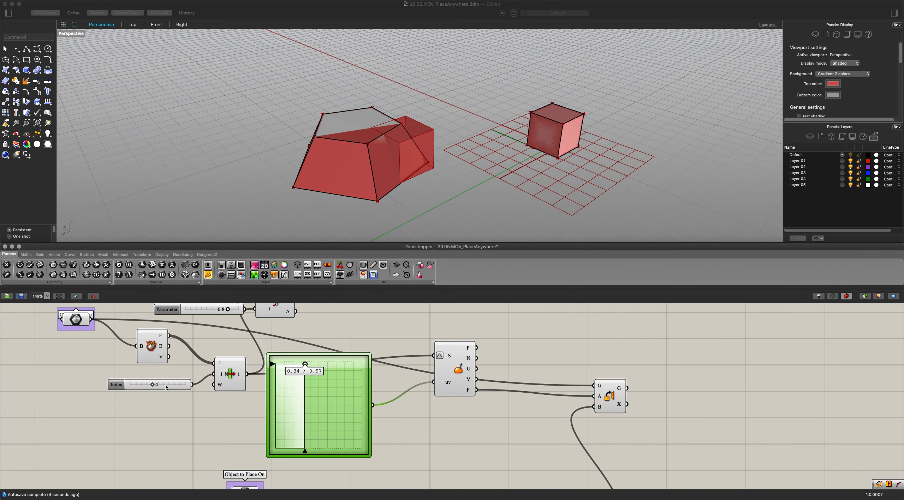
drag(151, 387, 174, 385)
drag(305, 368, 321, 406)
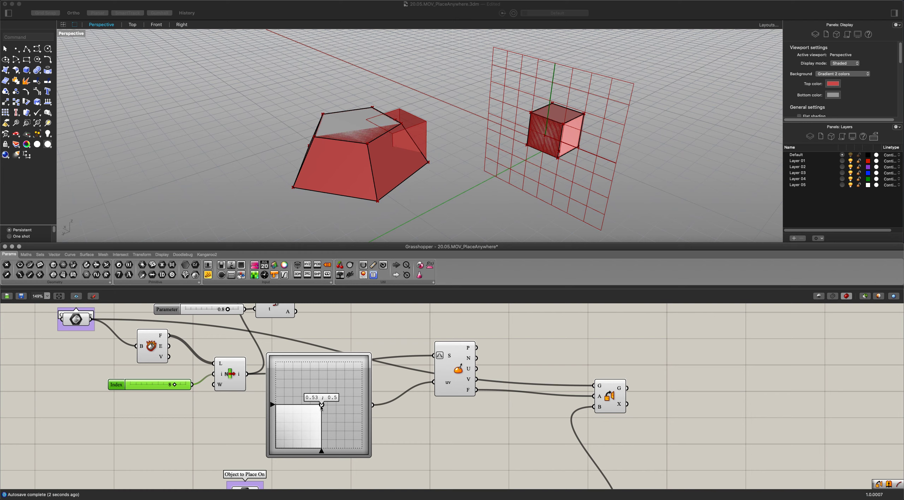
Copy the MD Slider and Evaluate Surface pair and place the copy below the Object to Place On chain.
scroll(407, 391, down, 5)
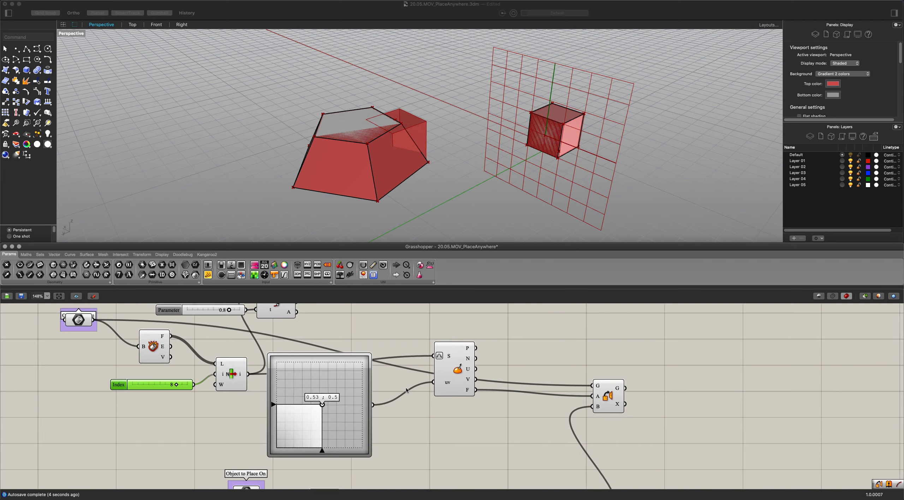
right_drag(431, 454, 429, 392)
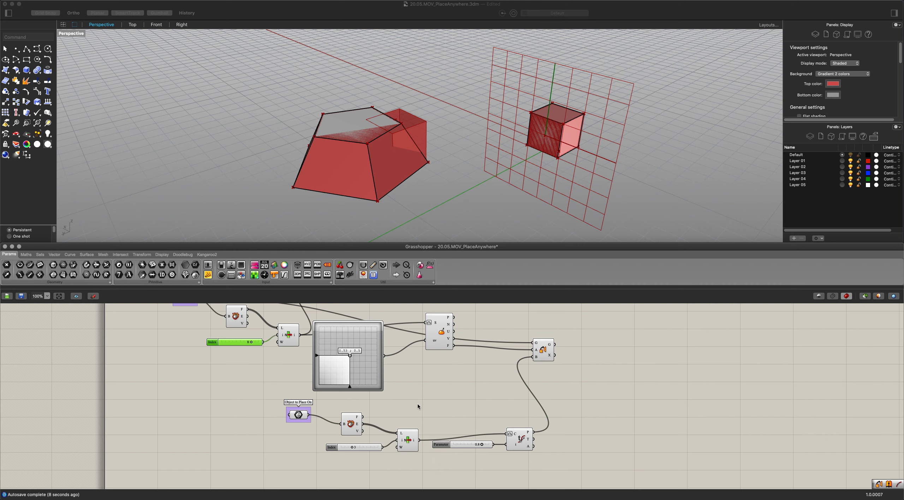
drag(458, 385, 370, 337)
middle_click(433, 379)
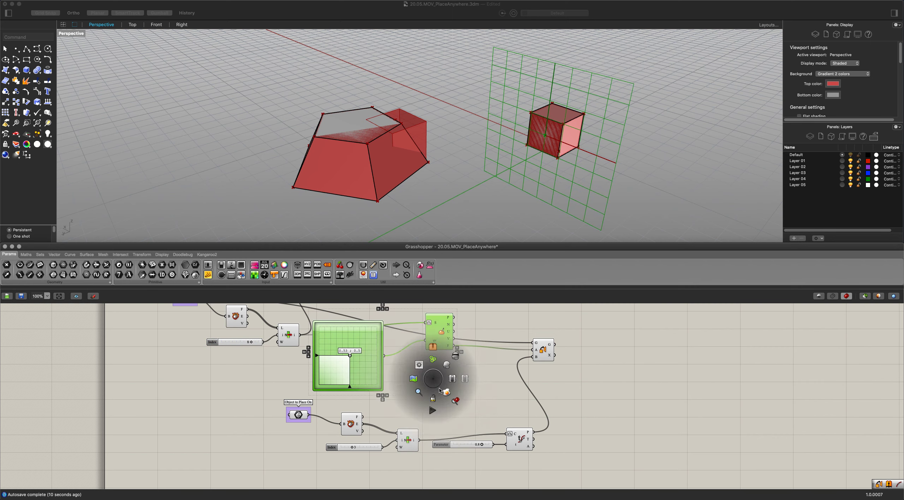
click(430, 380)
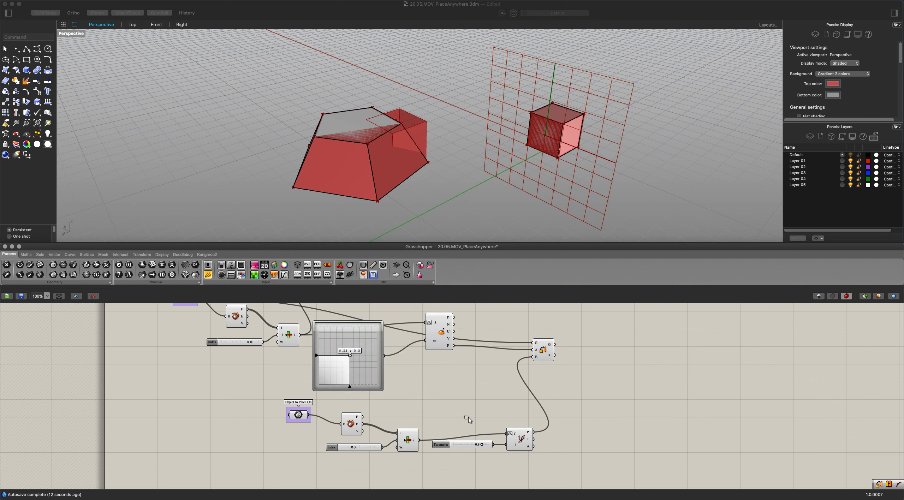
drag(468, 419, 358, 343)
drag(448, 377, 347, 339)
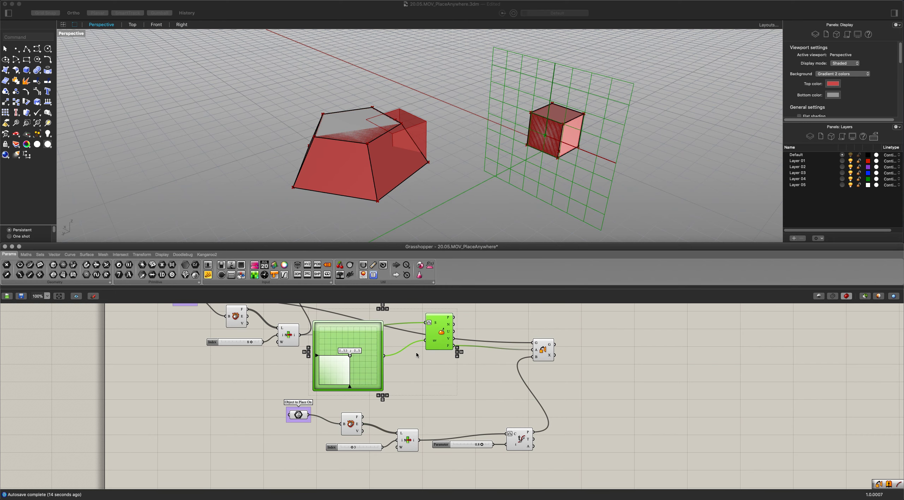
alt+drag(416, 352, 589, 459)
scroll(586, 416, down, 3)
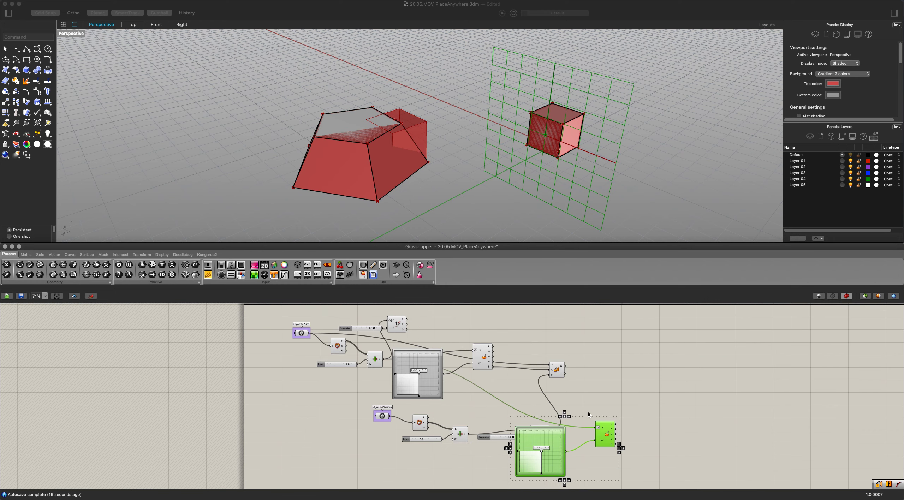
scroll(588, 412, up, 3)
middle_click(588, 413)
right_drag(460, 367, 374, 304)
drag(478, 436, 469, 431)
click(340, 406)
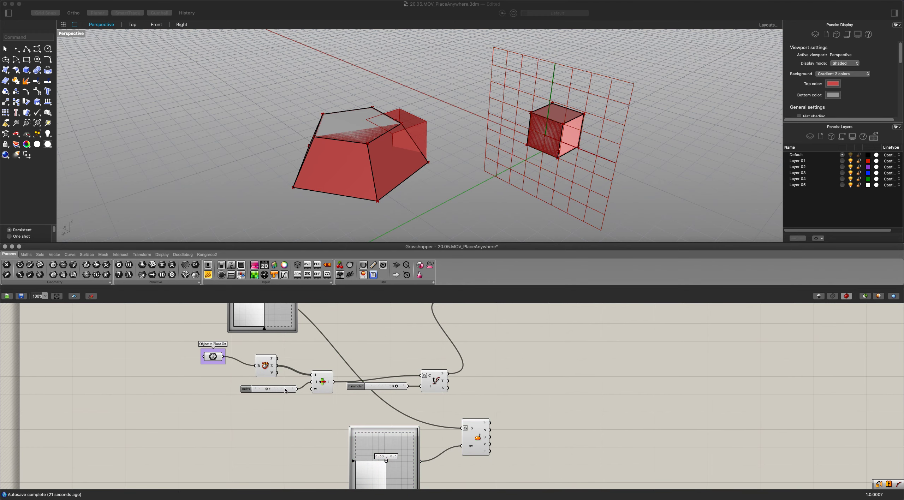
Feed the Object to Place On's faces through its List Item into the copied Evaluate Surface and connect its frame to Orient's B input.
drag(307, 374, 312, 374)
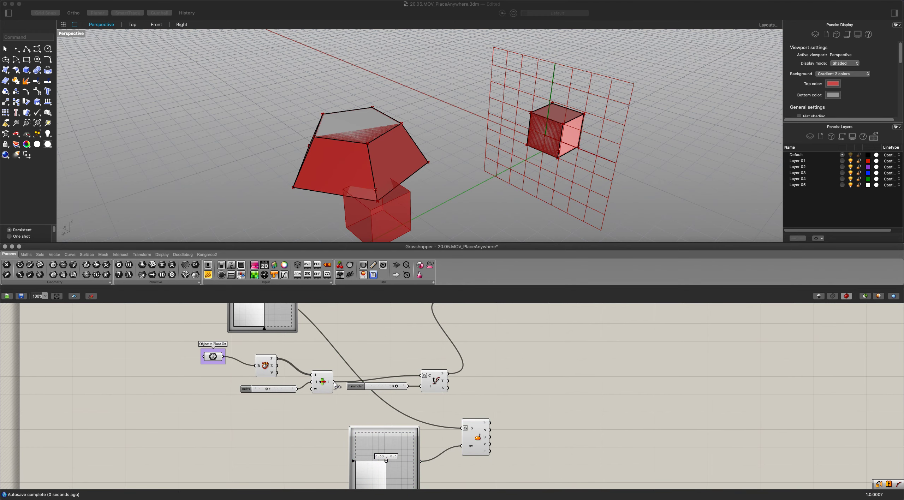
drag(454, 433, 463, 429)
right_drag(503, 421, 457, 442)
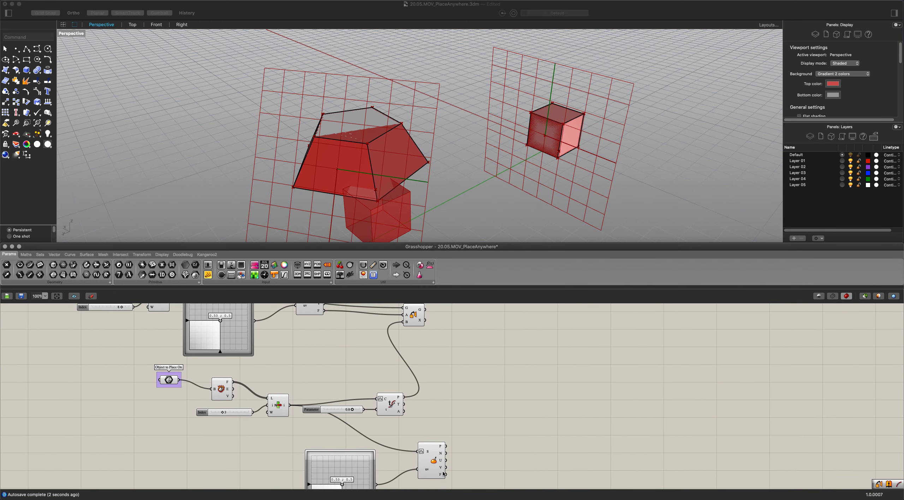
drag(473, 478, 493, 320)
Reposition Orient and the Object to Place's Evaluate Surface and MD Slider to make room and untangle the wiring.
right_drag(387, 345, 389, 363)
scroll(389, 364, up, 1)
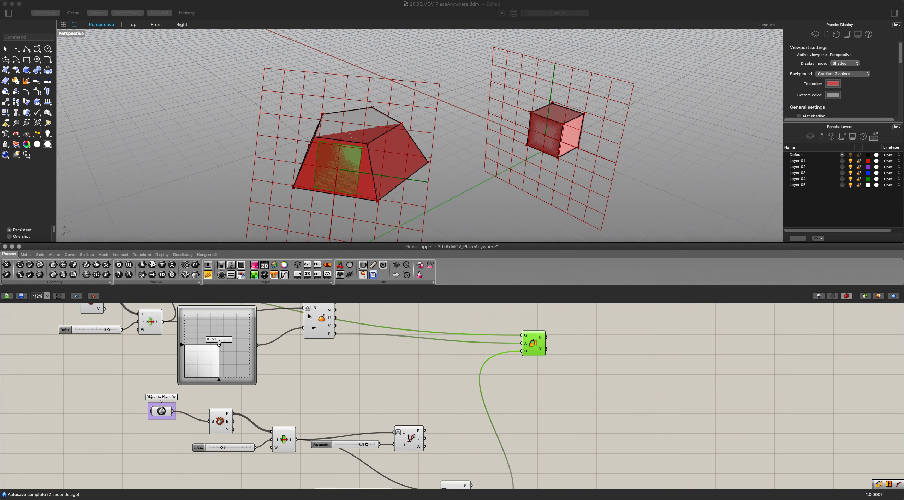
click(378, 331)
drag(379, 332, 383, 364)
drag(244, 352, 288, 373)
right_drag(389, 429, 385, 363)
scroll(371, 398, down, 1)
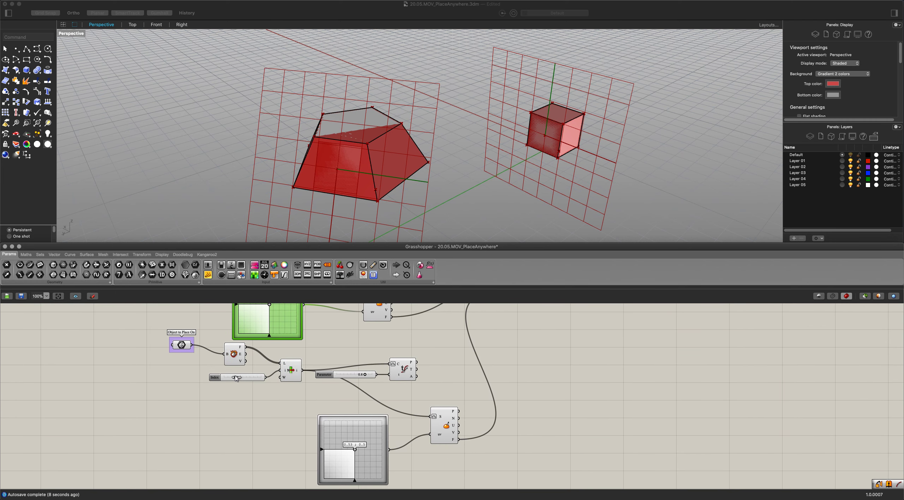
drag(236, 377, 237, 377)
Add a Flip Plane component after the Object to Place On's Evaluate Surface and connect the surface frame to its plane input.
double_click(447, 374)
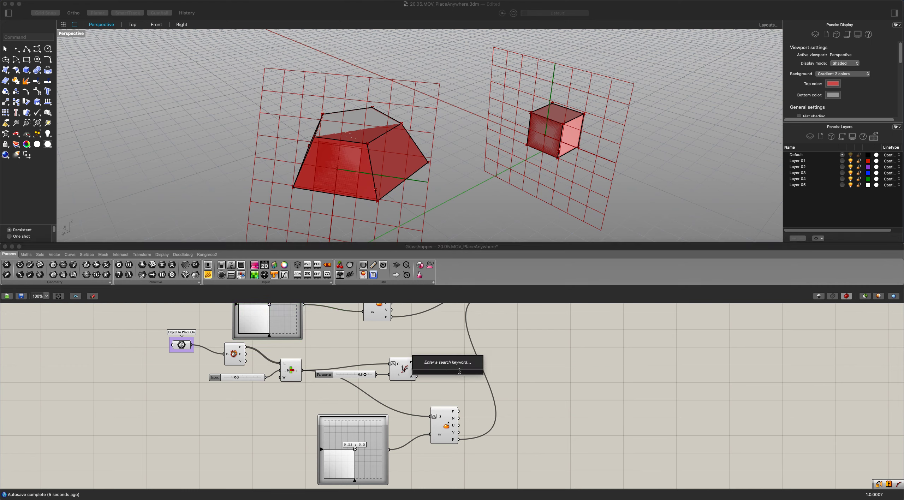
text(flip)
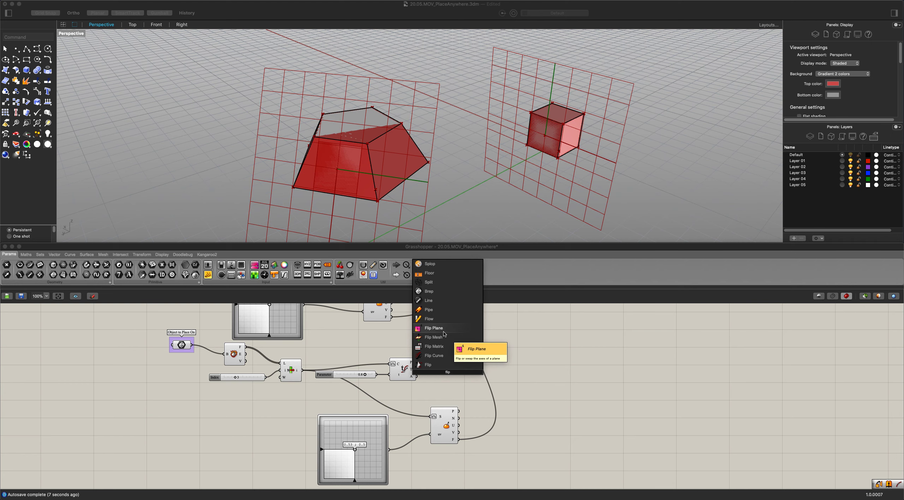
click(444, 332)
drag(445, 370, 491, 367)
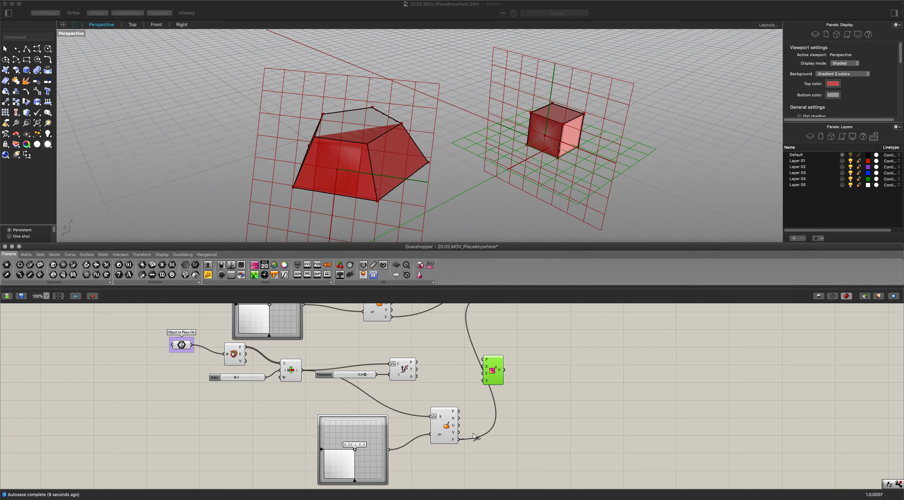
drag(475, 437, 460, 439)
right_drag(512, 367, 503, 418)
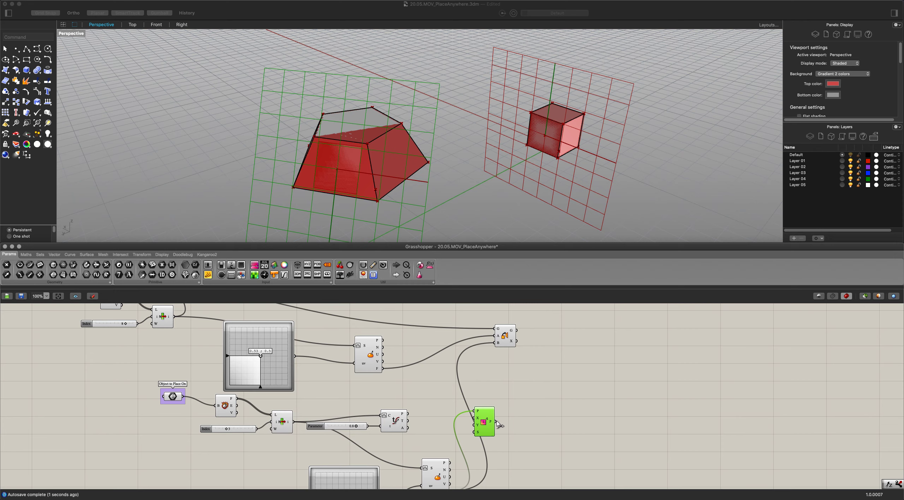
Connect Flip Plane's output to Orient's B input and move the Flip Plane component slightly up beside the wiring.
drag(495, 421, 494, 342)
drag(484, 428, 467, 412)
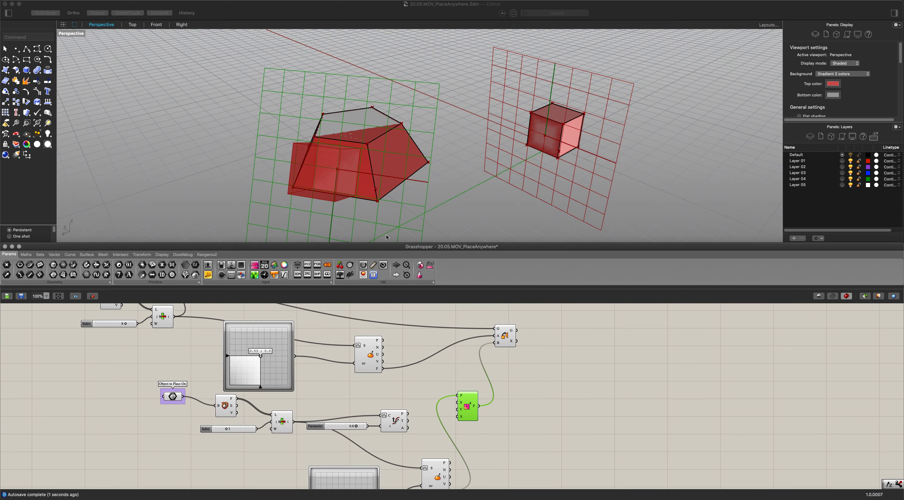
right_drag(388, 237, 369, 197)
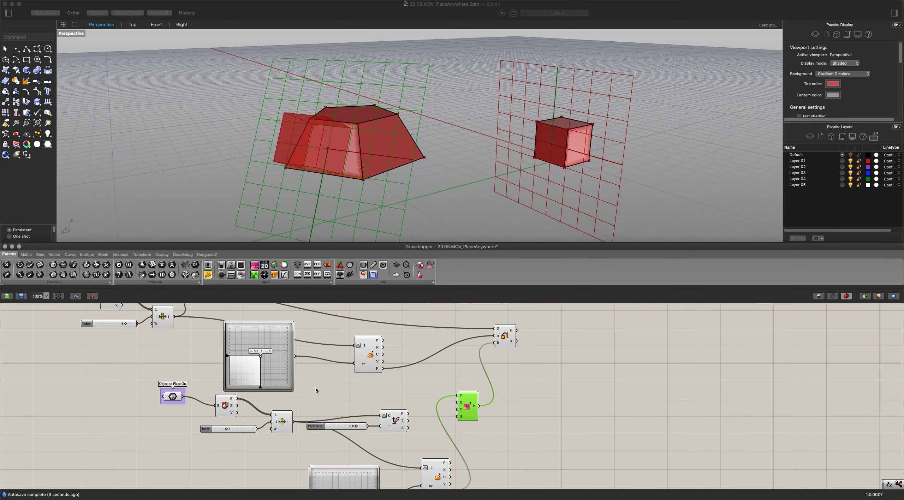
mouse_move(230, 431)
mouse_down()
mouse_move(242, 432)
mouse_move(227, 431)
mouse_up()
right_drag(275, 431, 352, 393)
click(318, 389)
scroll(328, 370, down, 2)
scroll(365, 174, down, 3)
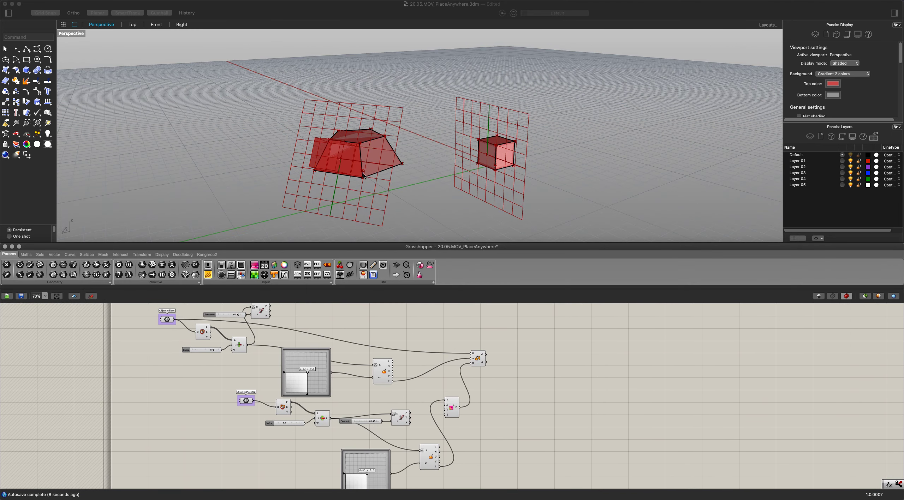
Add a Brep parameter below the Object to Place On chain and assign the bumpy terrain surface to it.
right_drag(365, 174, 434, 189)
click(361, 195)
scroll(335, 426, up, 7)
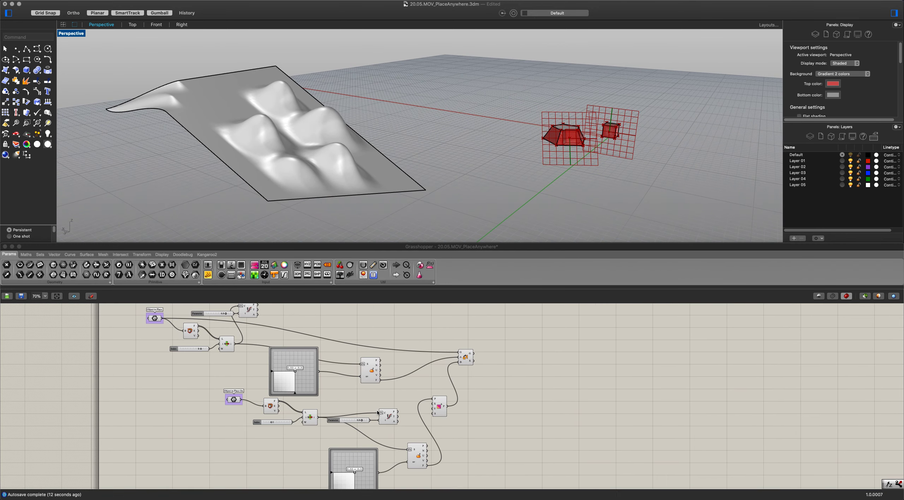
scroll(274, 380, down, 4)
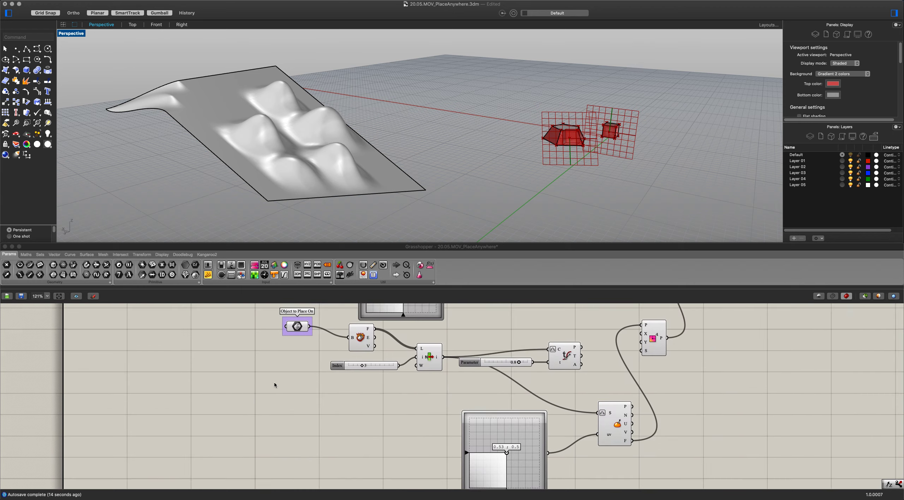
double_click(271, 385)
text(brep)
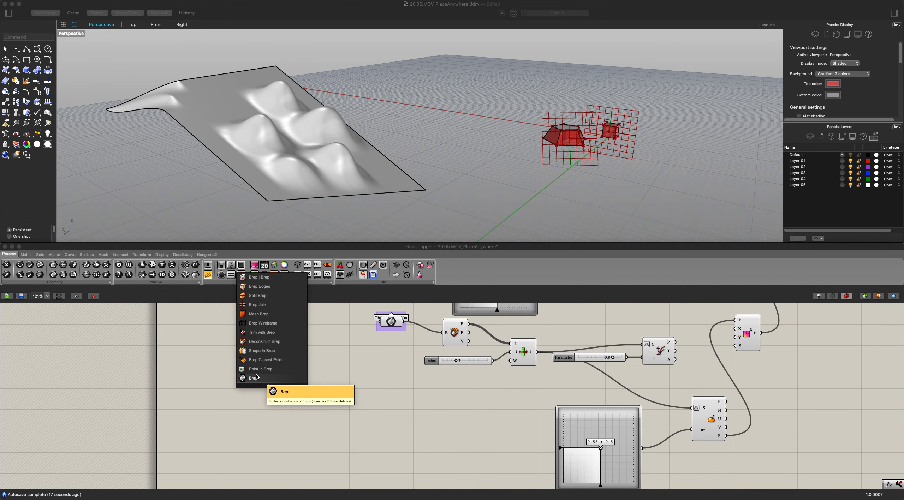
click(270, 380)
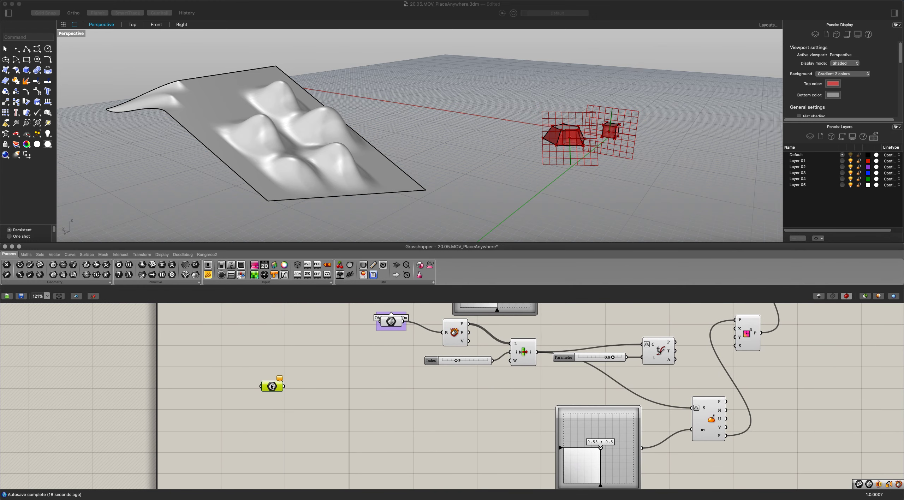
right_click(271, 384)
click(304, 446)
click(309, 181)
click(309, 181)
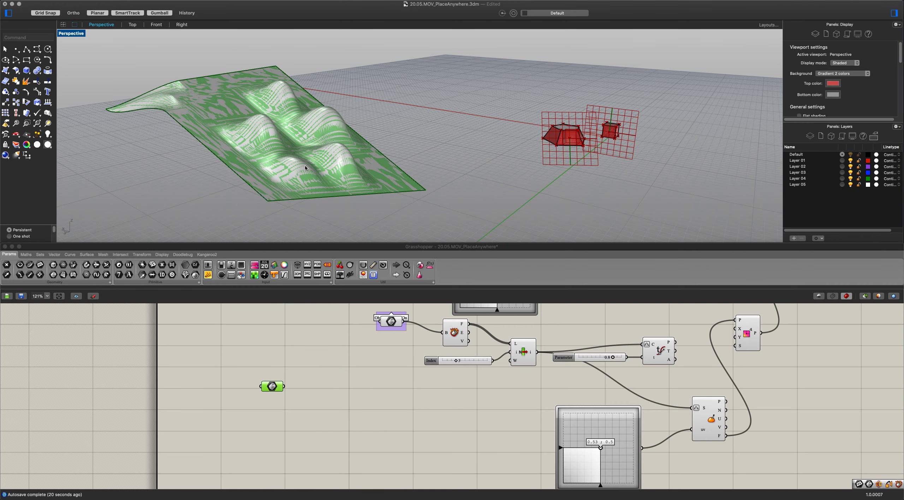
click(283, 449)
drag(267, 386, 242, 394)
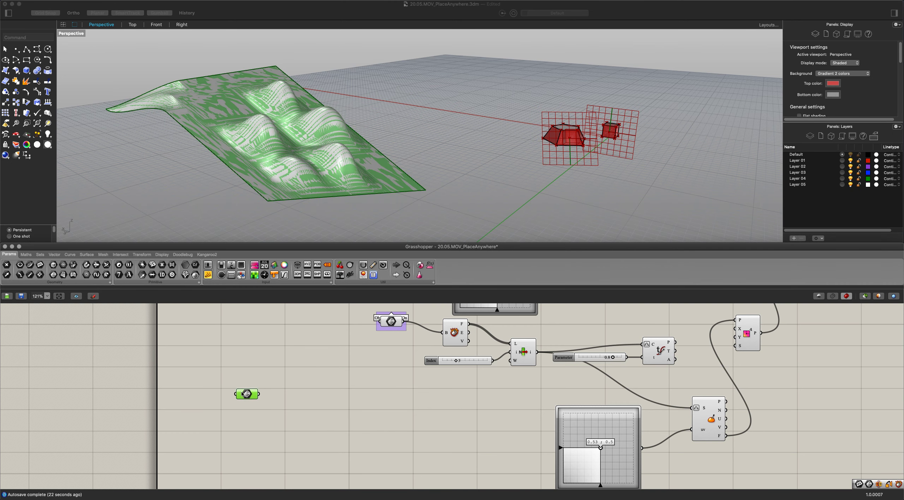
Add an Isotrim component beside the new terrain Brep parameter.
double_click(316, 412)
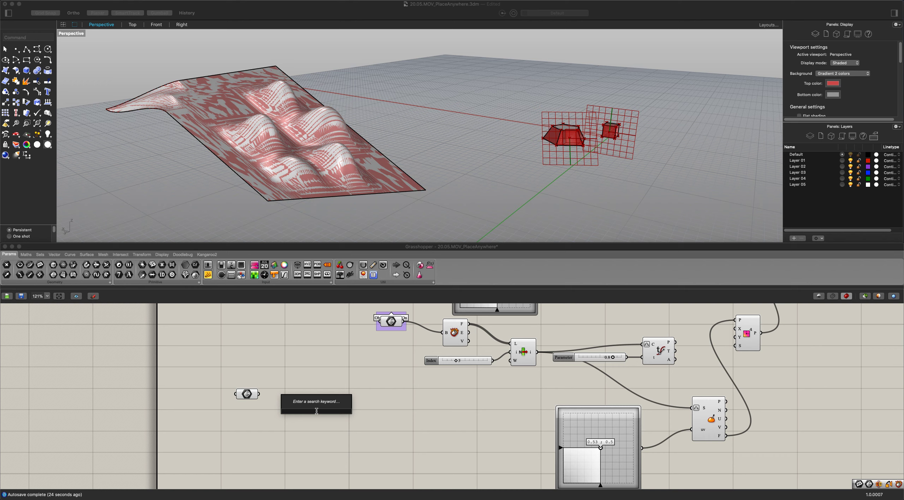
text(isotrim)
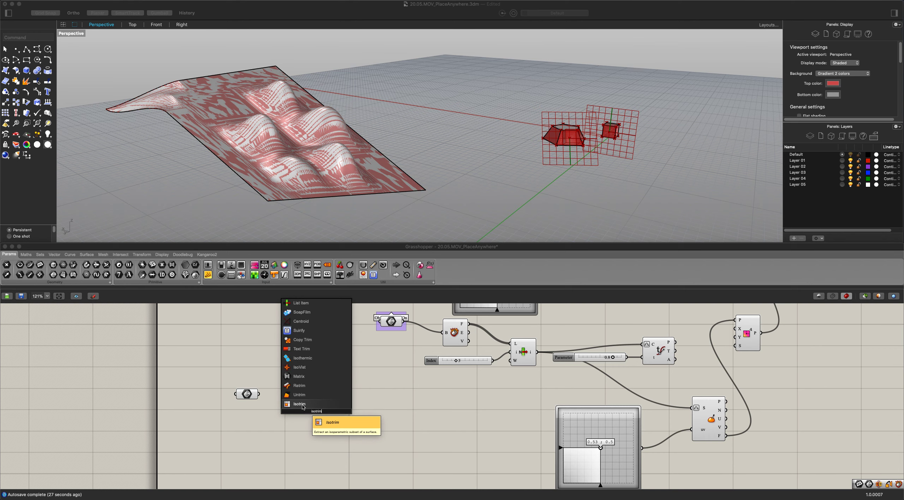
key(Return)
scroll(317, 420, up, 2)
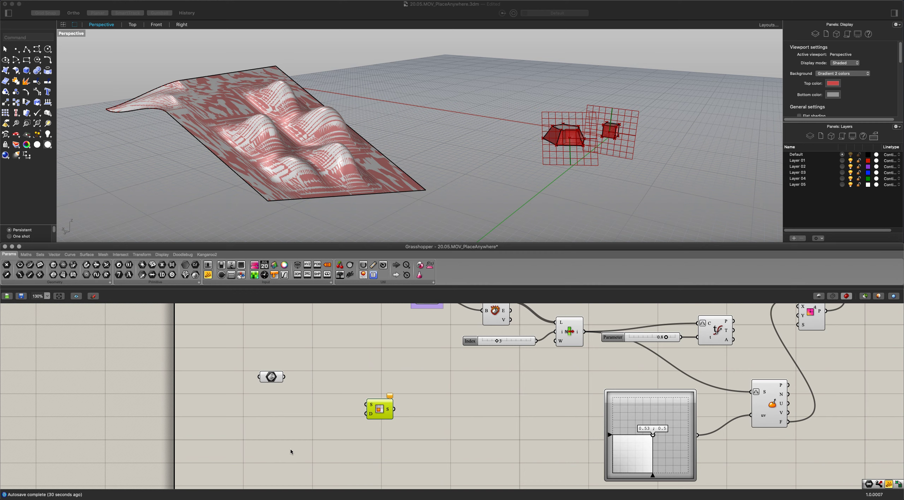
double_click(291, 452)
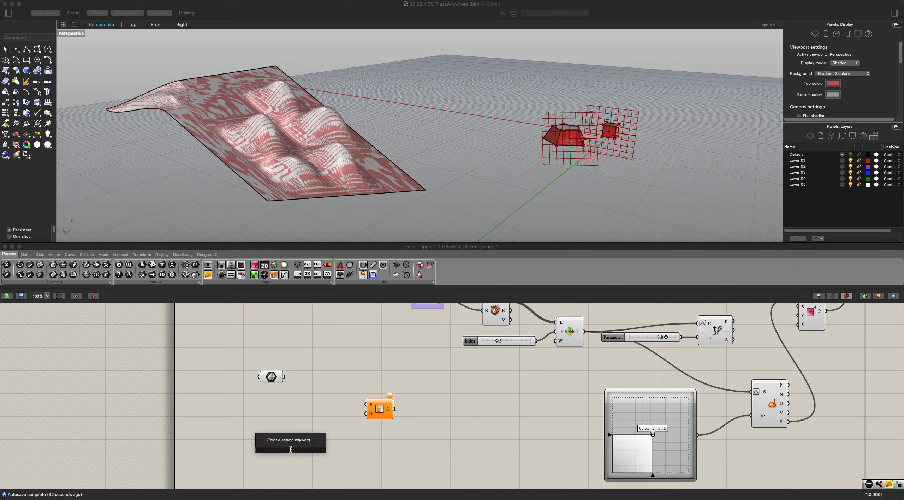
text(domain)
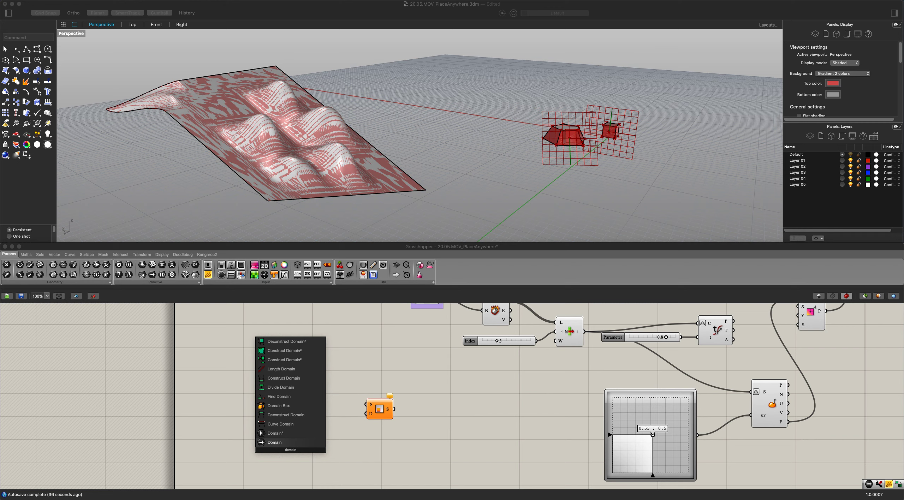
key(Return)
text(constr)
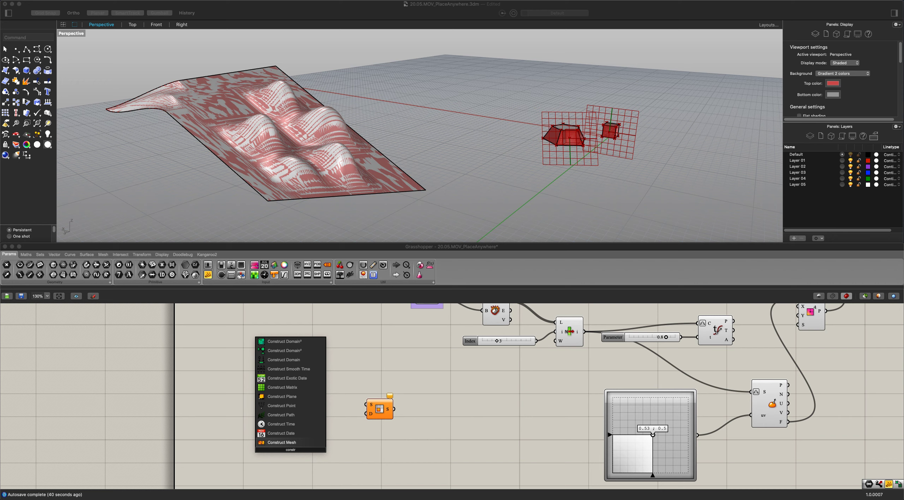
click(230, 353)
Add a Divide Domain² component below the terrain Brep parameter, before Isotrim.
click(120, 255)
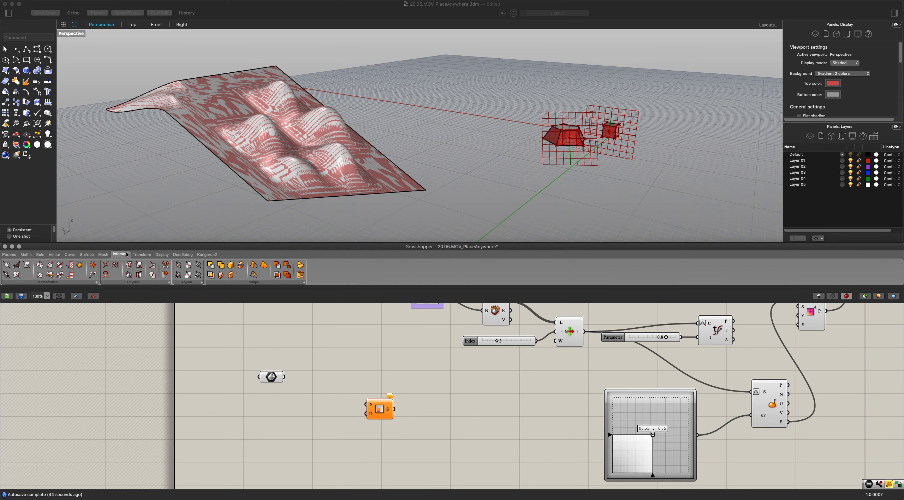
click(26, 255)
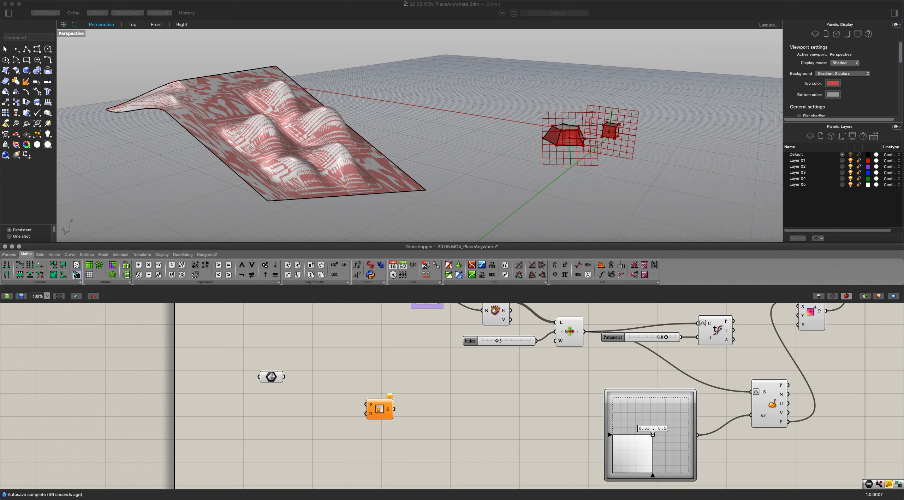
drag(224, 386, 225, 387)
click(214, 390)
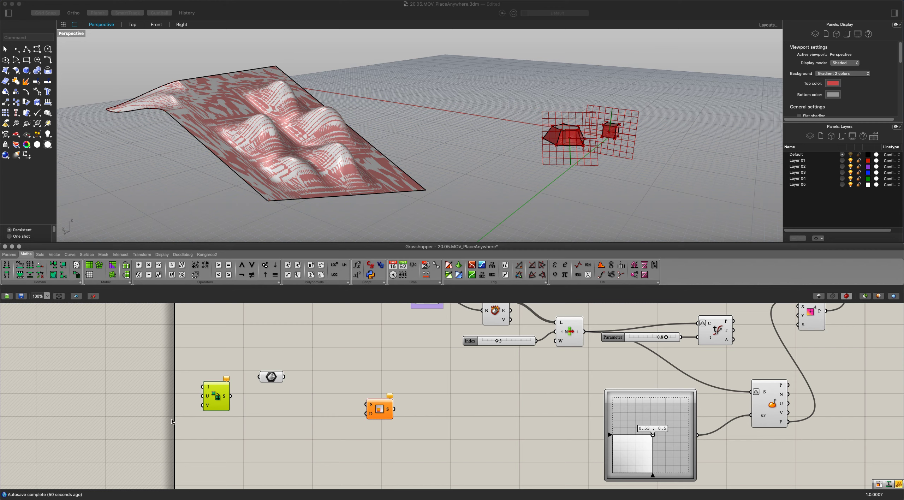
drag(219, 396, 238, 406)
Divide the terrain by wiring a slider of 10 to both Divide Domain² counts and its segments and the Brep into Isotrim.
double_click(186, 412)
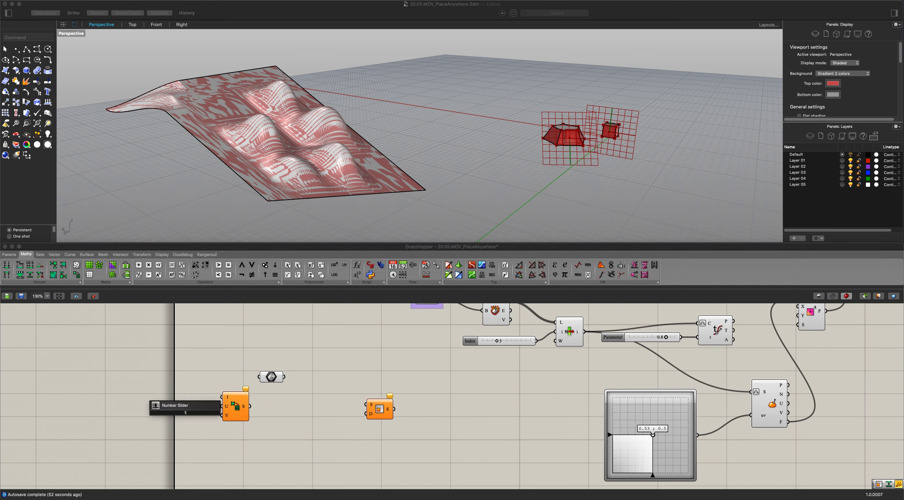
key(Return)
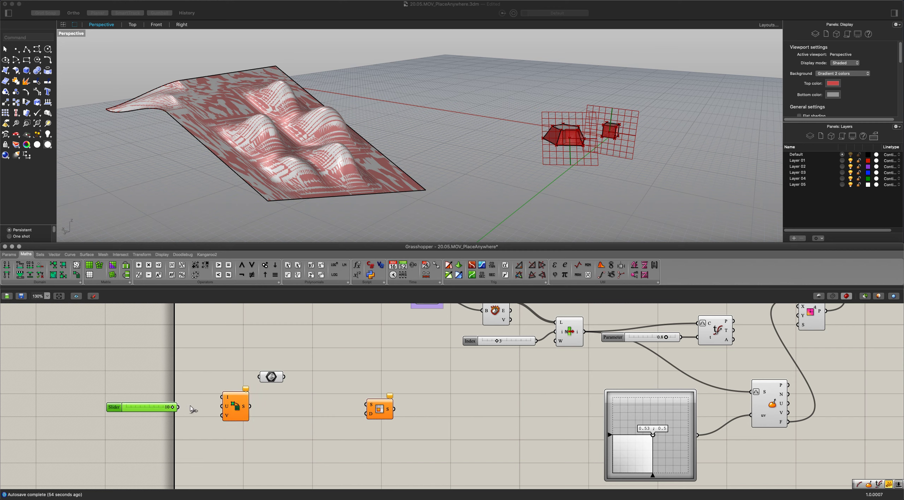
drag(178, 407, 366, 413)
drag(285, 377, 376, 407)
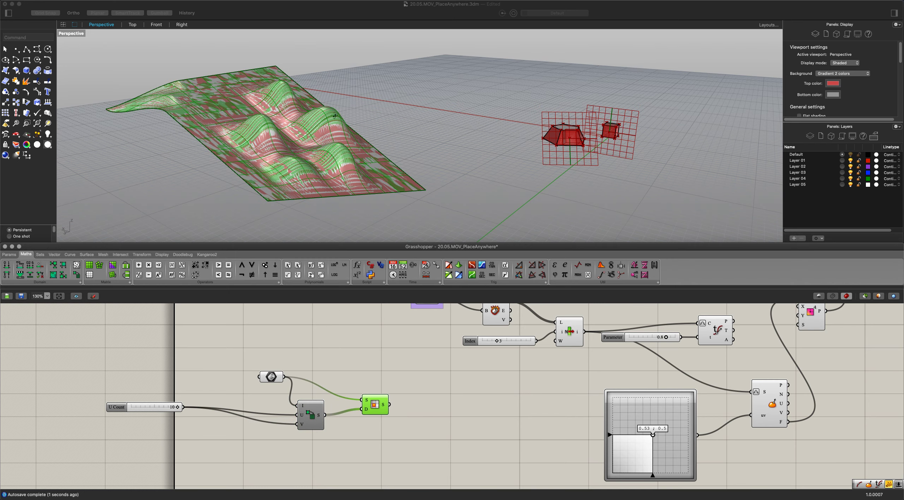
right_drag(335, 116, 320, 155)
click(401, 397)
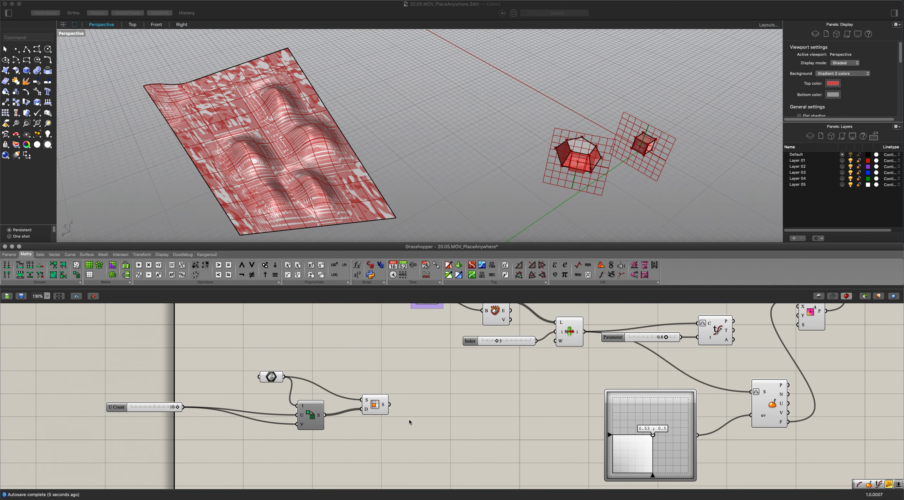
Connect Isotrim's output to the Deconstruct Brep of the Object to Place On chain, replacing the original Brep input.
right_drag(409, 419, 365, 436)
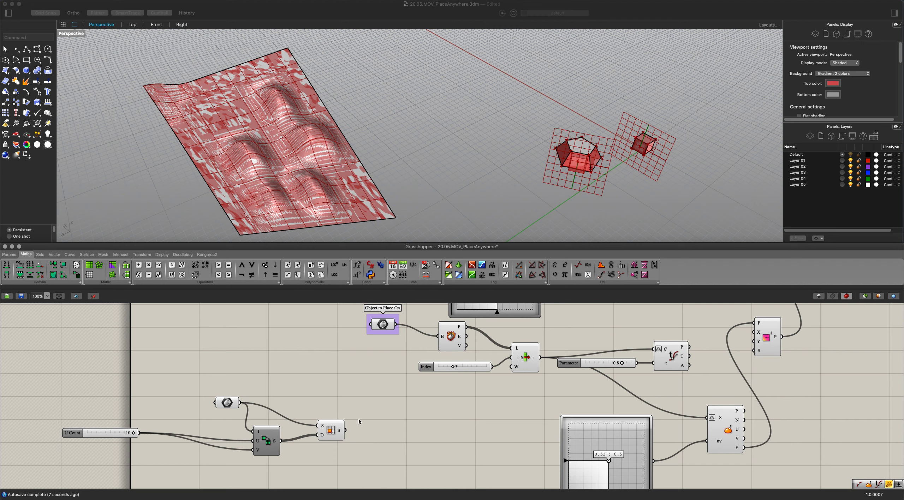
drag(424, 342, 438, 336)
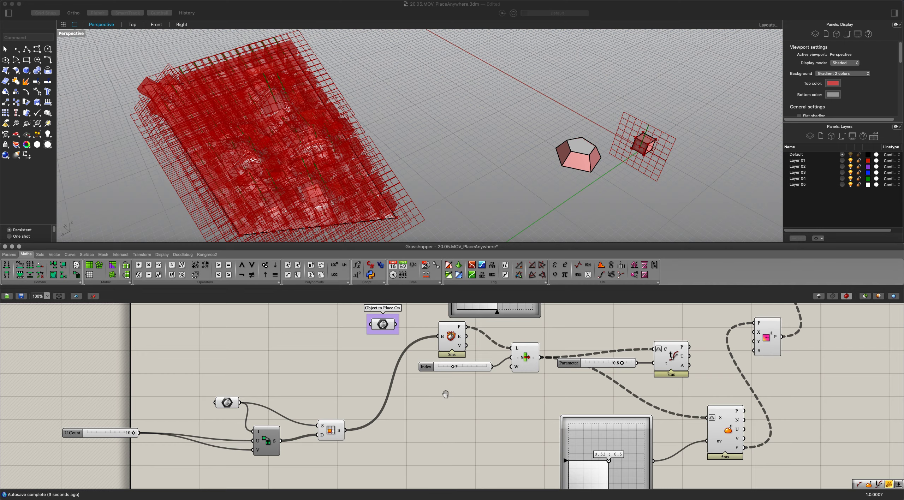
right_drag(446, 392, 438, 402)
right_drag(329, 201, 375, 124)
scroll(374, 168, up, 5)
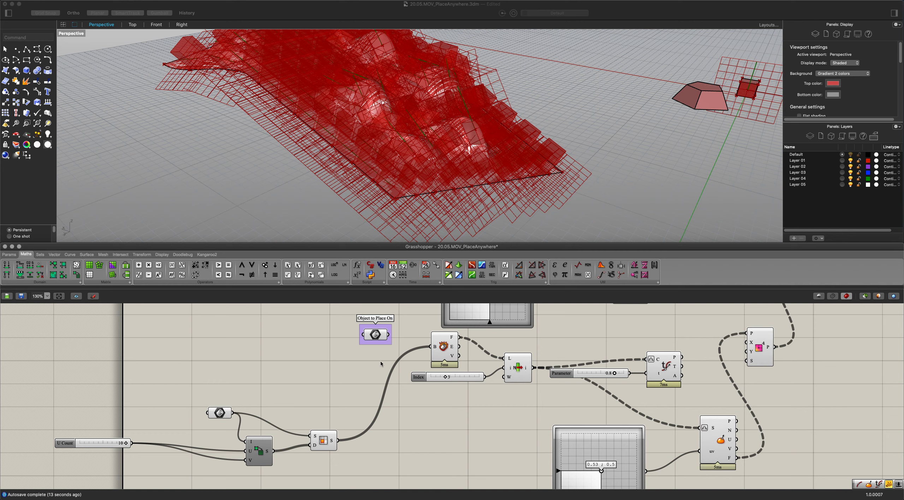
scroll(380, 363, up, 3)
Flatten the L input of the List Item that picks the terrain face.
click(444, 348)
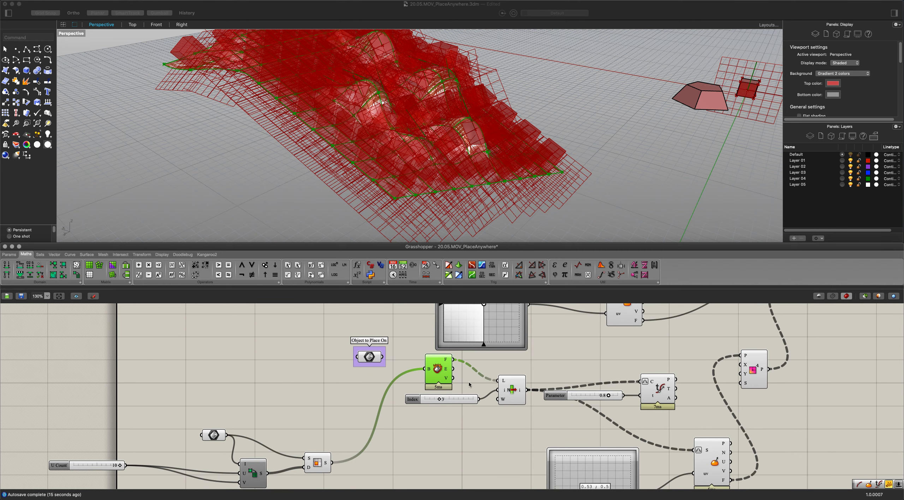
click(507, 384)
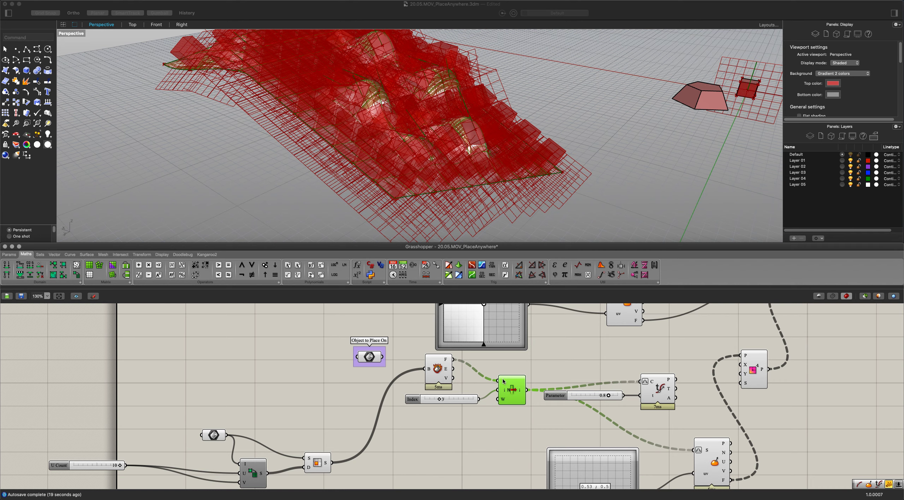
right_click(503, 380)
click(518, 417)
right_drag(459, 145, 388, 146)
Set the Object to Place On's MD Slider to 0.89, 0.73 and give the Object to Place's MD Slider a lower U and higher V.
right_drag(397, 378, 365, 359)
scroll(425, 375, down, 1)
right_drag(426, 374, 379, 330)
drag(475, 411, 504, 393)
scroll(324, 389, up, 5)
scroll(396, 351, up, 5)
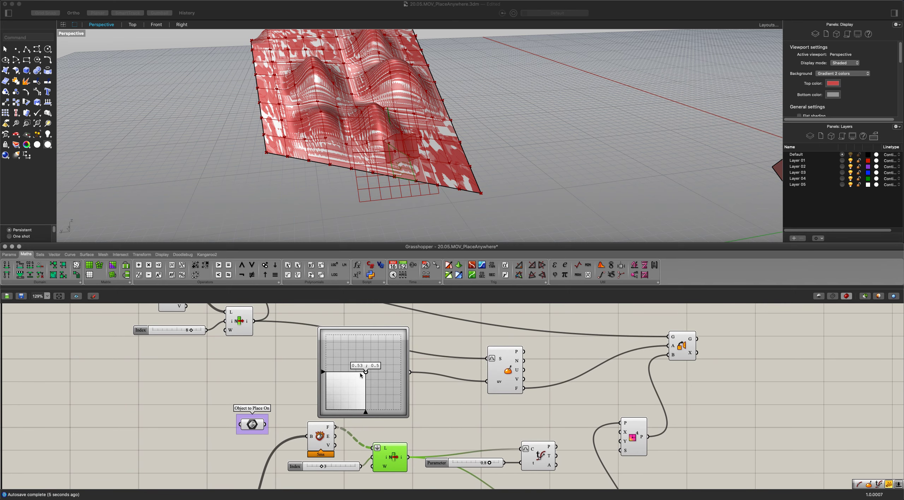
mouse_move(365, 374)
mouse_down()
mouse_move(364, 392)
mouse_move(337, 406)
mouse_move(394, 348)
mouse_move(402, 376)
mouse_move(355, 359)
mouse_up()
Set the Index slider of the terrain face List Item to 10.
right_drag(445, 387, 485, 330)
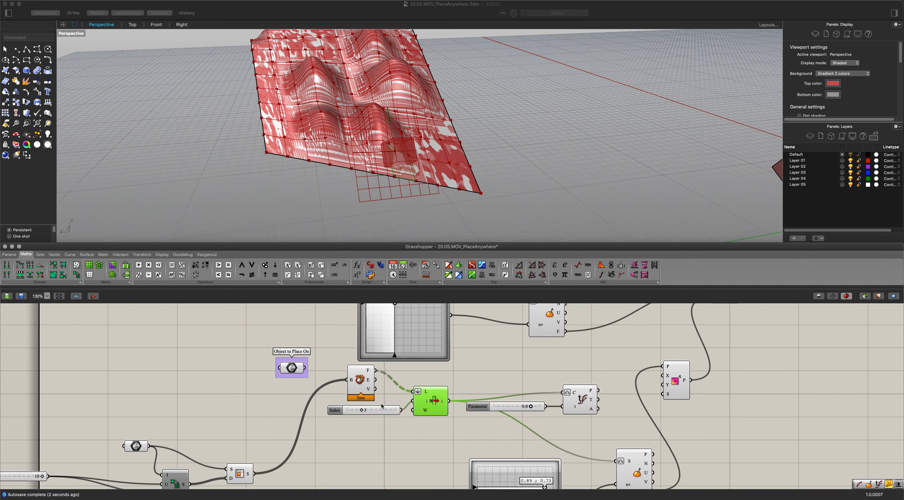
scroll(385, 402, up, 3)
mouse_move(346, 418)
mouse_down()
mouse_move(383, 419)
mouse_move(348, 419)
mouse_up()
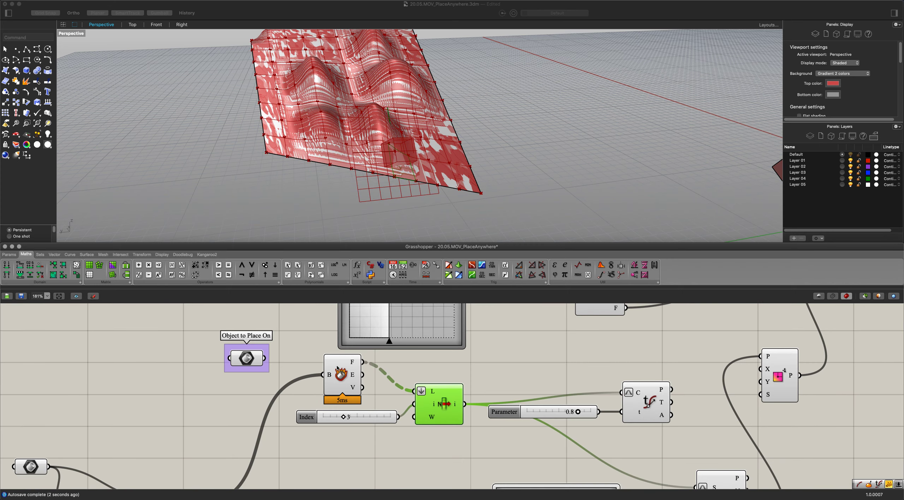
right_drag(328, 161, 438, 209)
scroll(436, 208, down, 3)
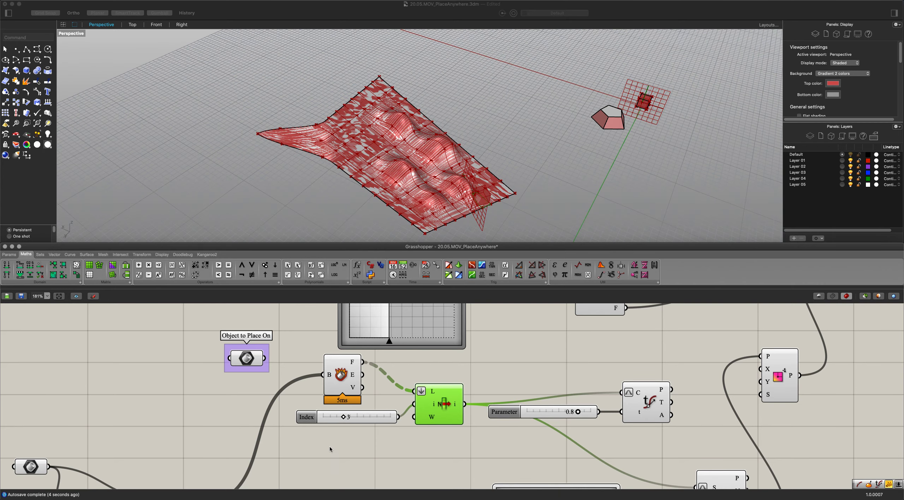
drag(345, 418, 405, 421)
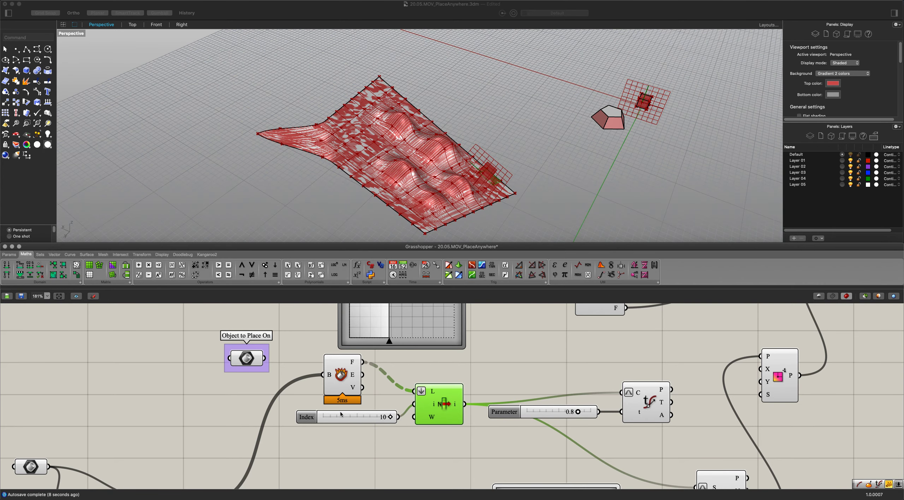
scroll(359, 420, down, 10)
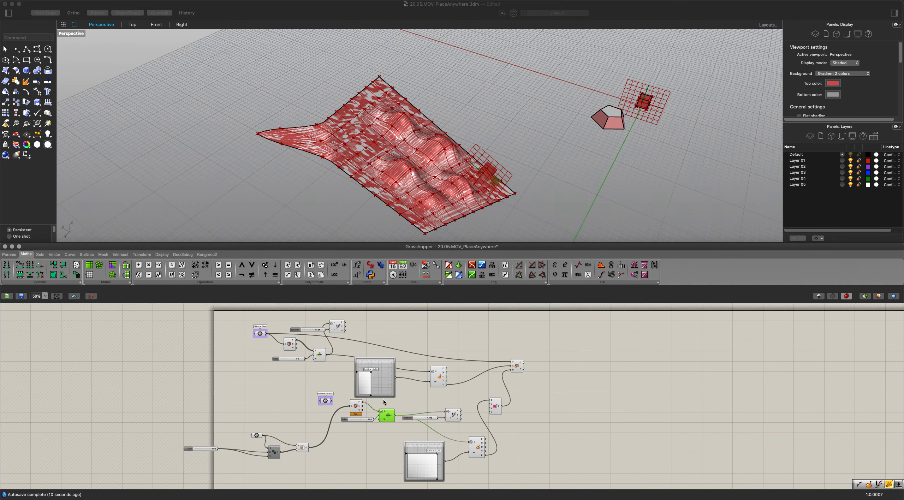
scroll(435, 400, up, 2)
right_drag(435, 400, 524, 384)
right_drag(468, 377, 464, 405)
scroll(468, 390, down, 1)
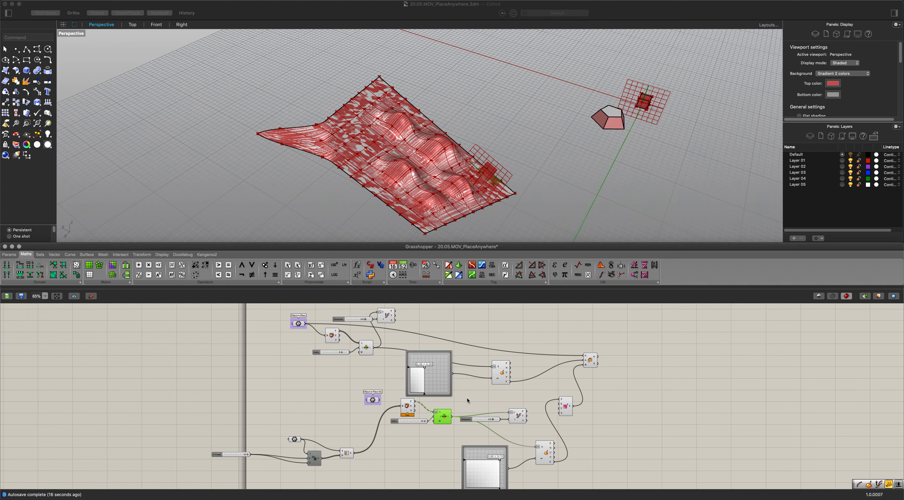
scroll(464, 399, up, 3)
right_drag(464, 398, 492, 426)
scroll(485, 419, down, 1)
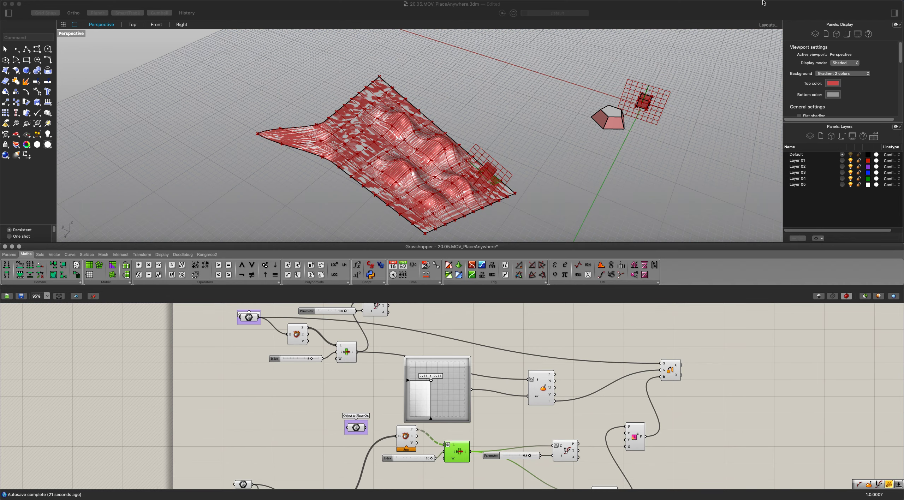